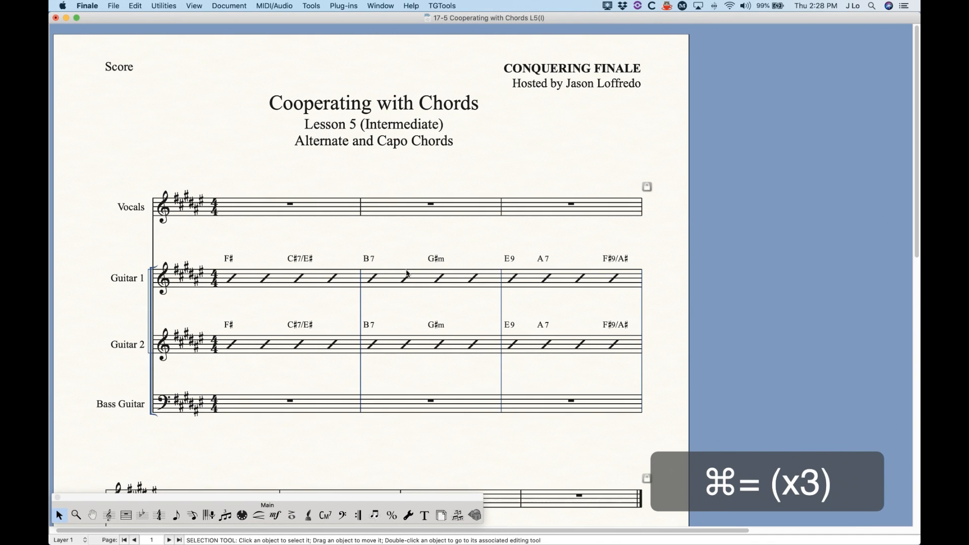
With the Chord tool, enter F# on beat one of the first Vocals measure and stack the alternate chord F#7 above it
click(328, 517)
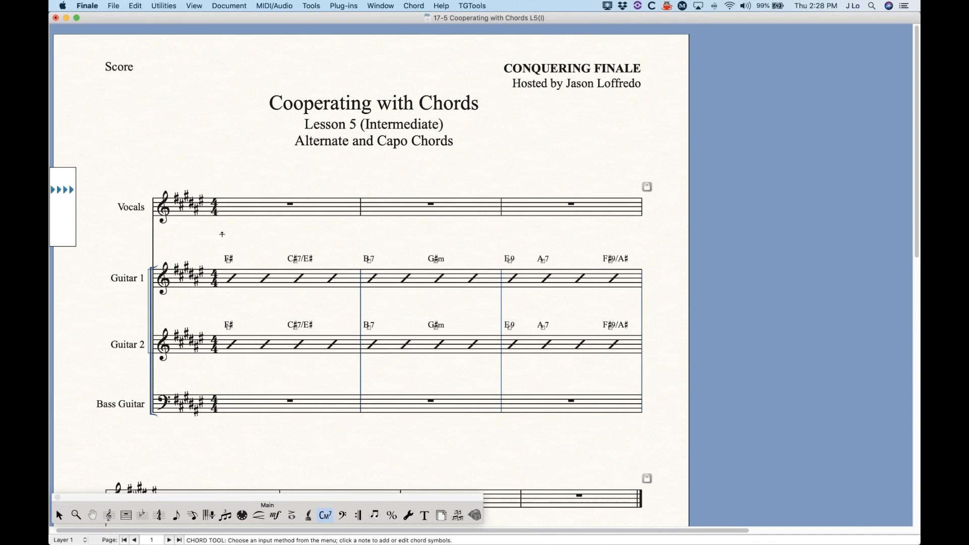
click(227, 192)
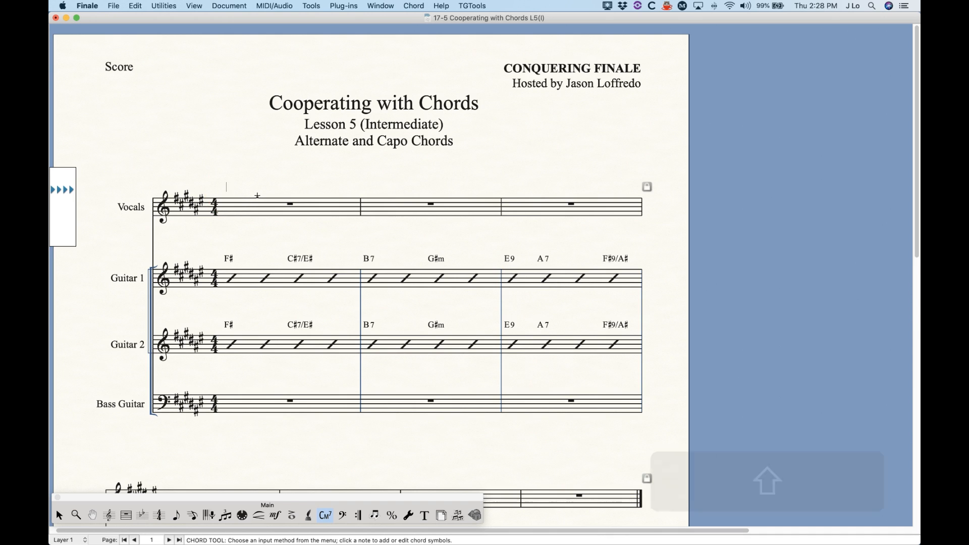
text(F#)
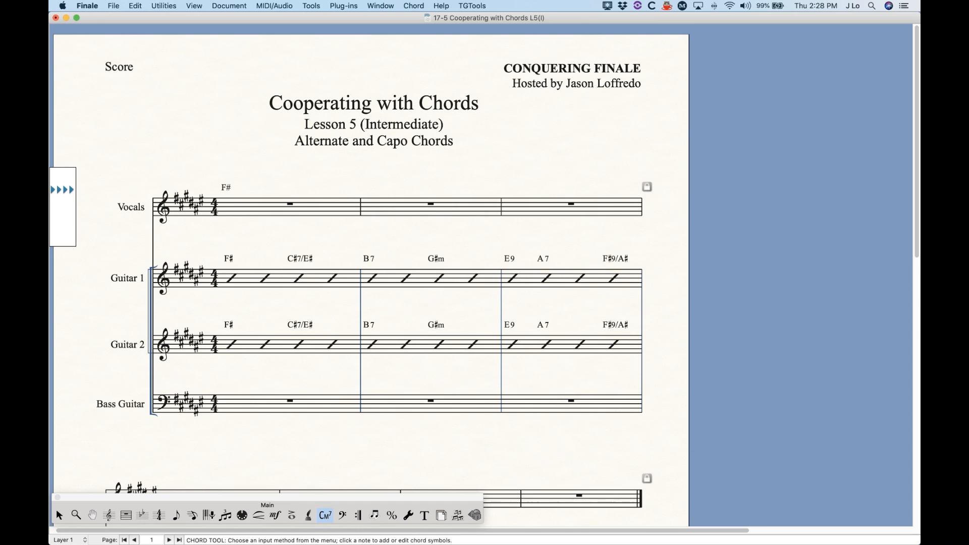
key(Up)
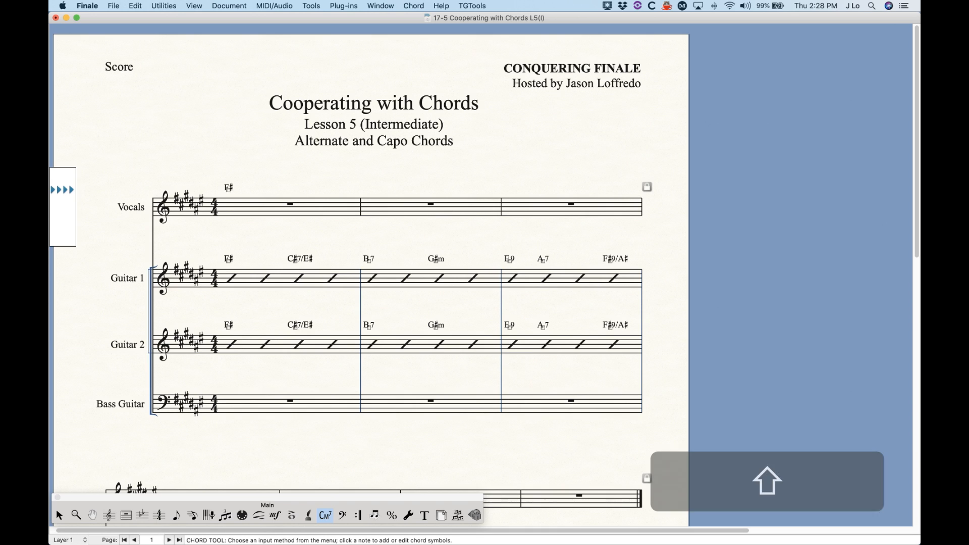
text(F#7)
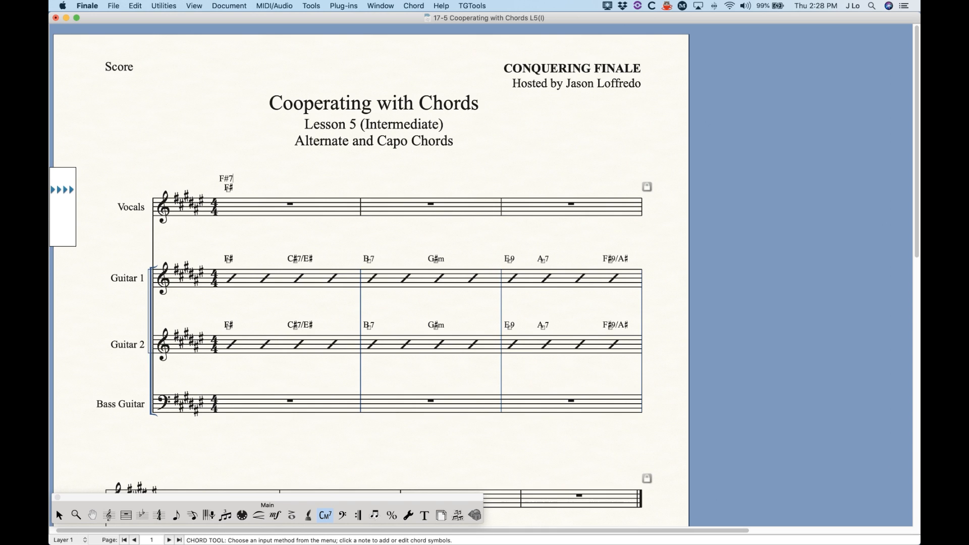
key(space)
On beat two of the first Vocals measure, enter G#m and stack the alternate chords G#m7, G#m9 and G#13 above it
key(shift)
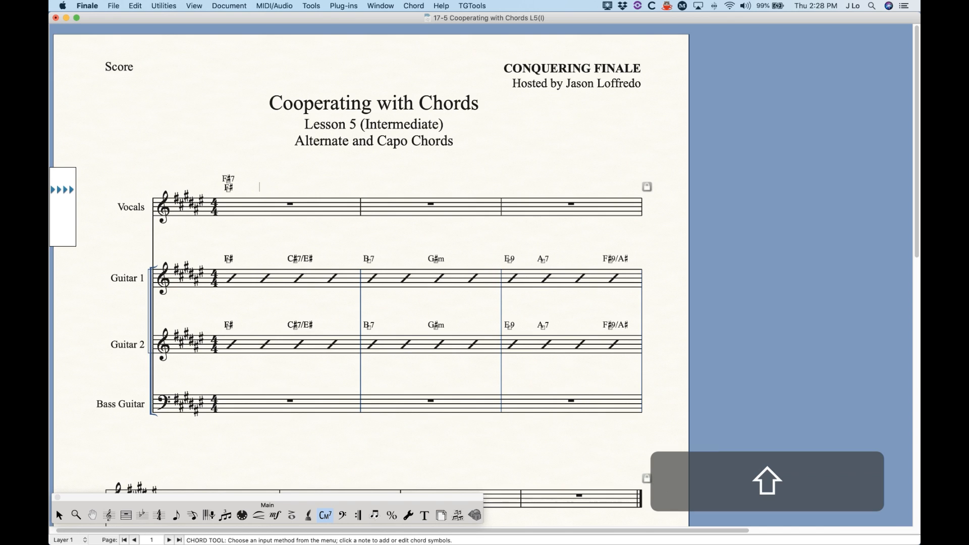
text(G#m)
key(Up)
key(shift)
text(G#m7)
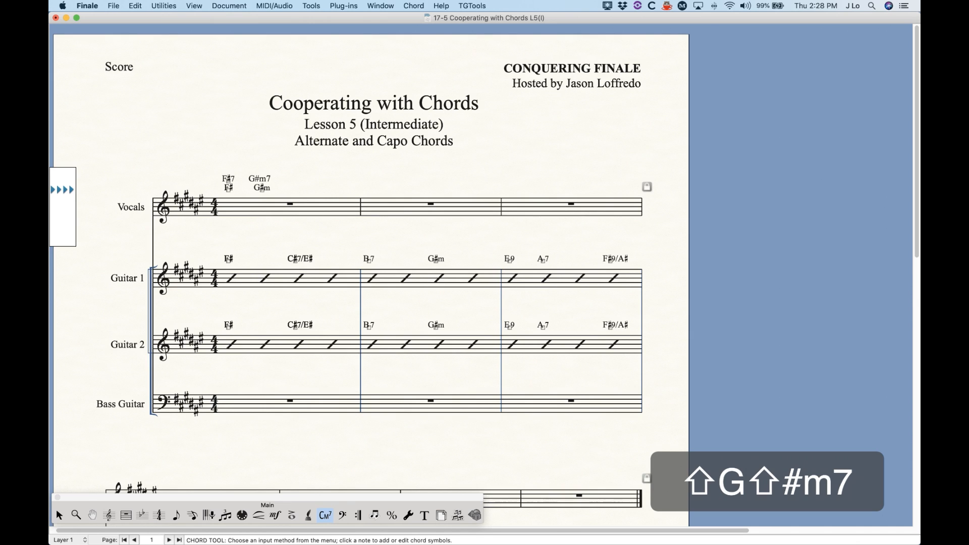
key(Up)
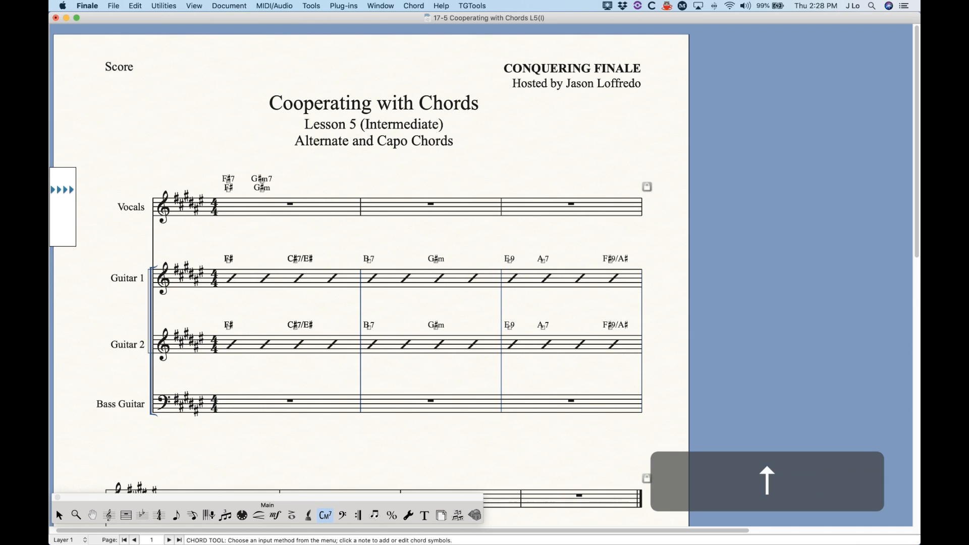
text(G#m9)
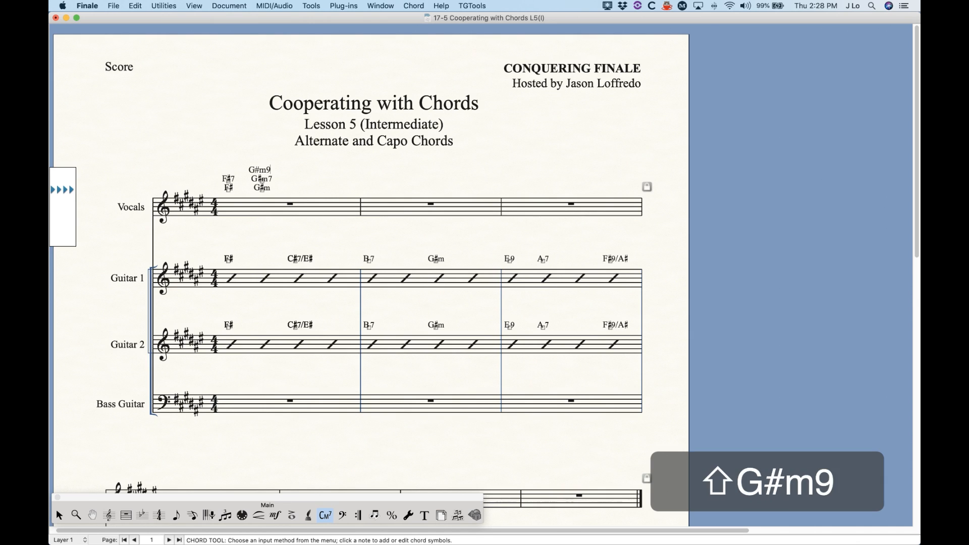
key(Up)
text(G#)
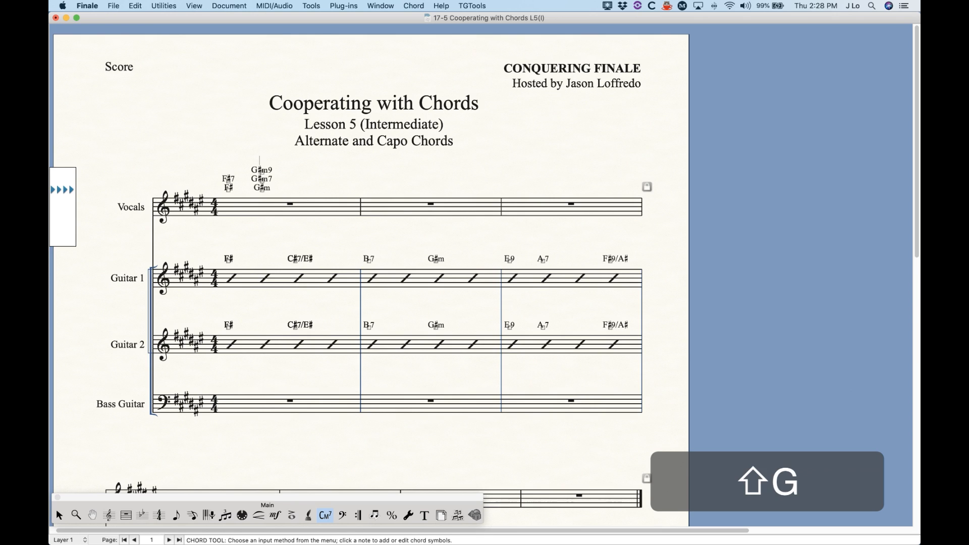
text(13)
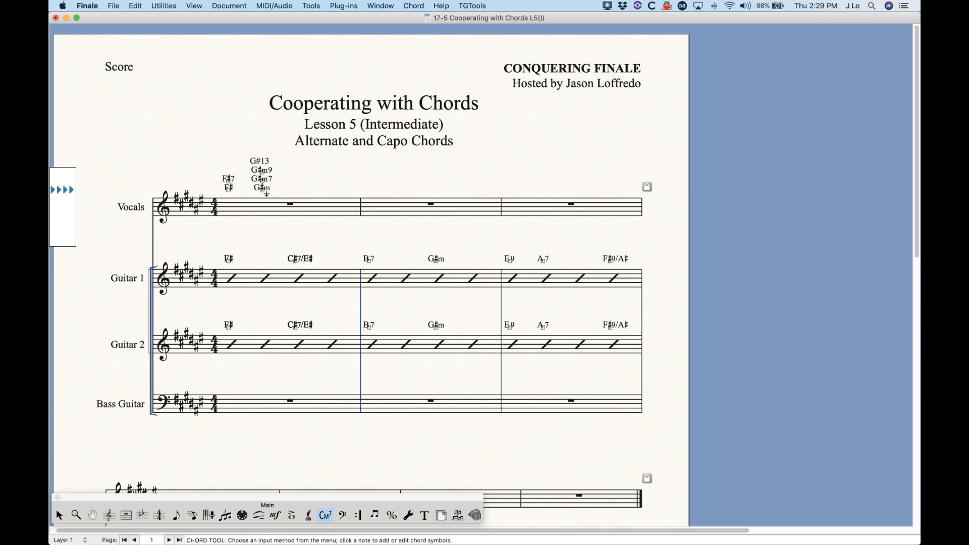
Step down and up through the stacked chord symbols on beat two of the Vocals staff, ending at beat three
key(Down)
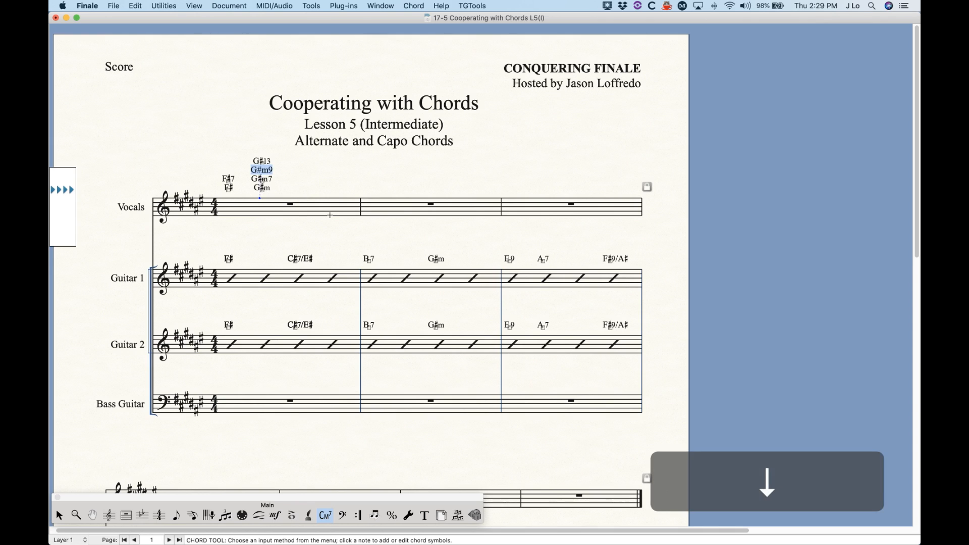
key(Down)
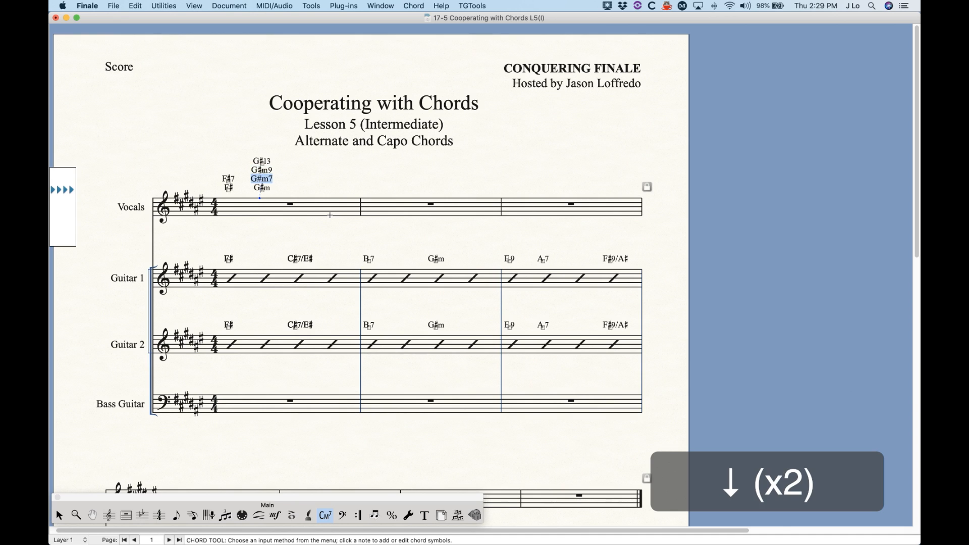
key(Down)
key(Up)
key(Up)
key(Up)
key(Up)
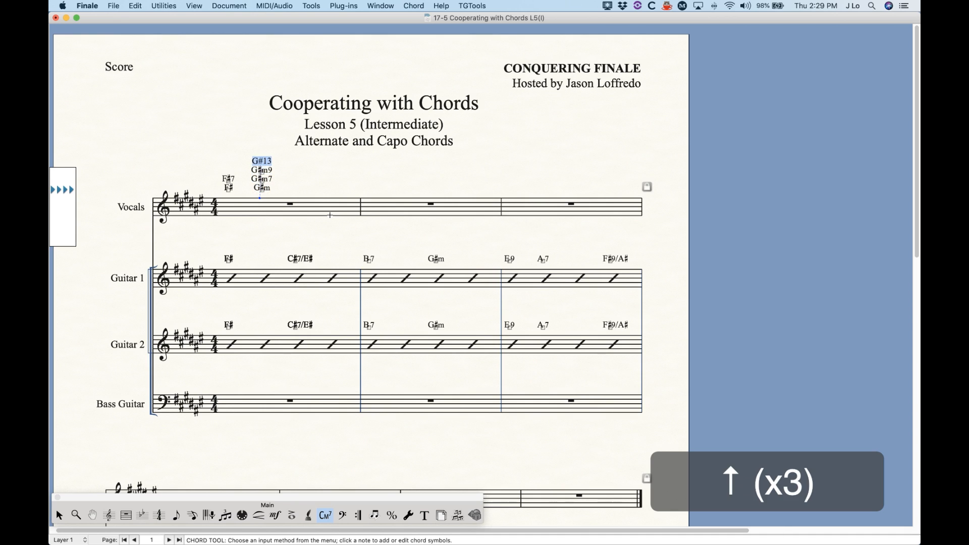
key(Down)
key(Up)
key(space)
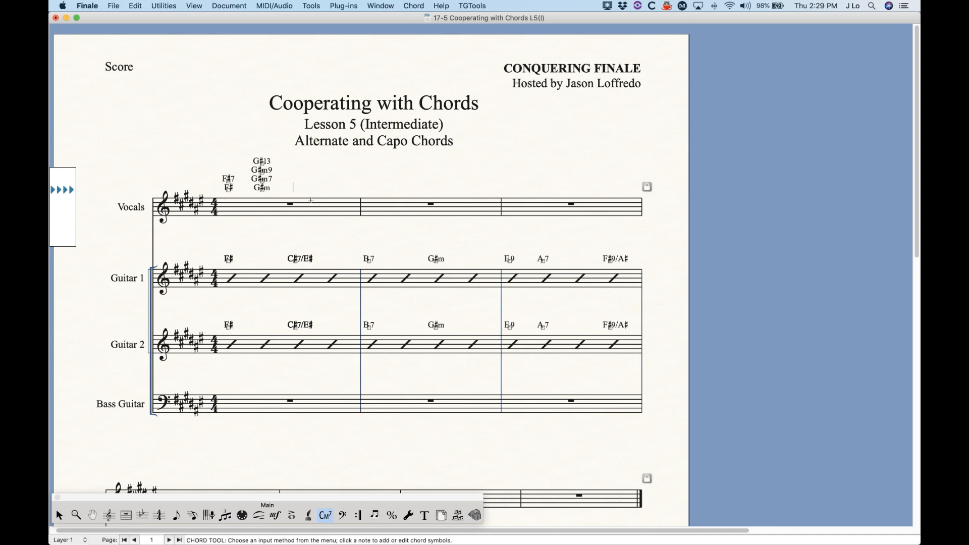
Raise the chord baseline slightly for the whole score and undo the move
key(Up)
drag(56, 190, 55, 186)
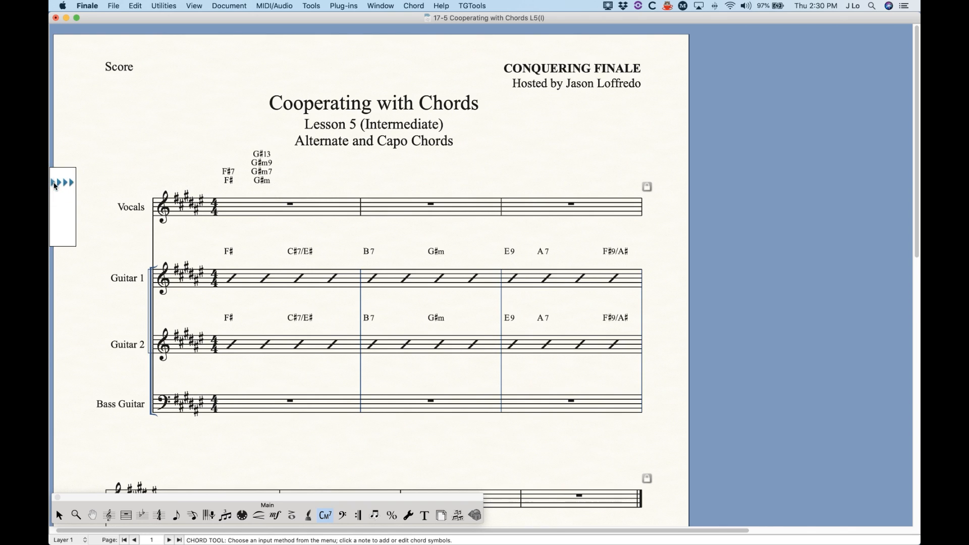
key(super+z)
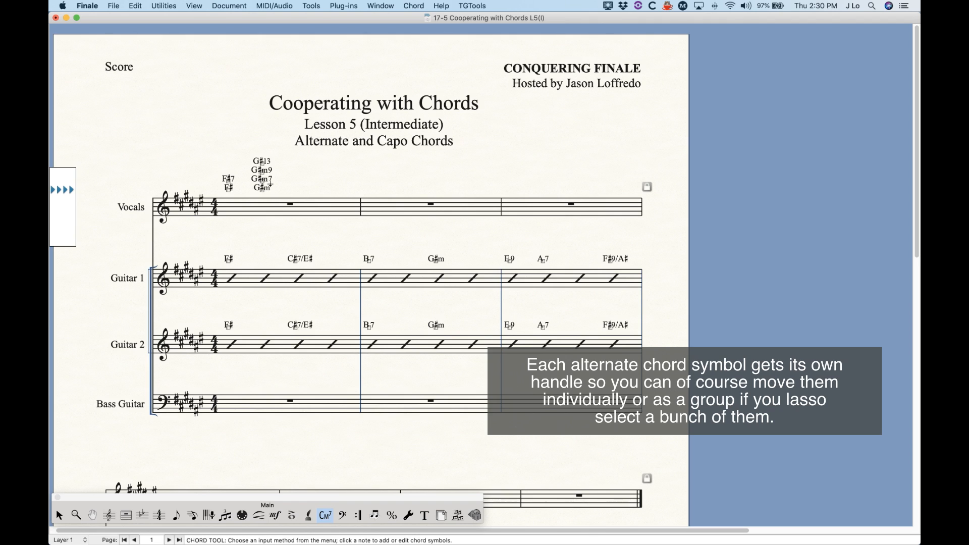
Examine the Change Chord Assignments options for the entire Vocals staff, cancel without changes and deselect the staff
key(Escape)
click(105, 211)
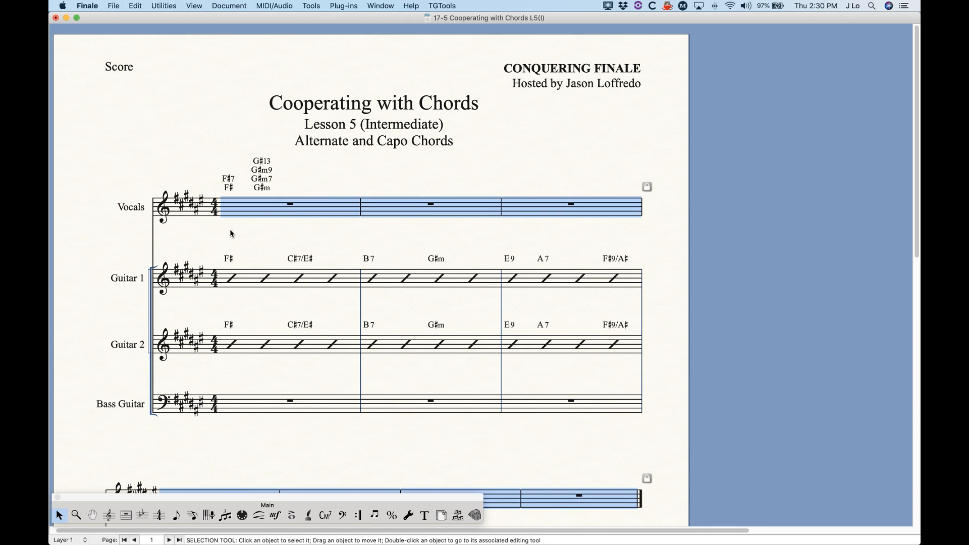
click(170, 4)
mouse_move(178, 259)
click(359, 272)
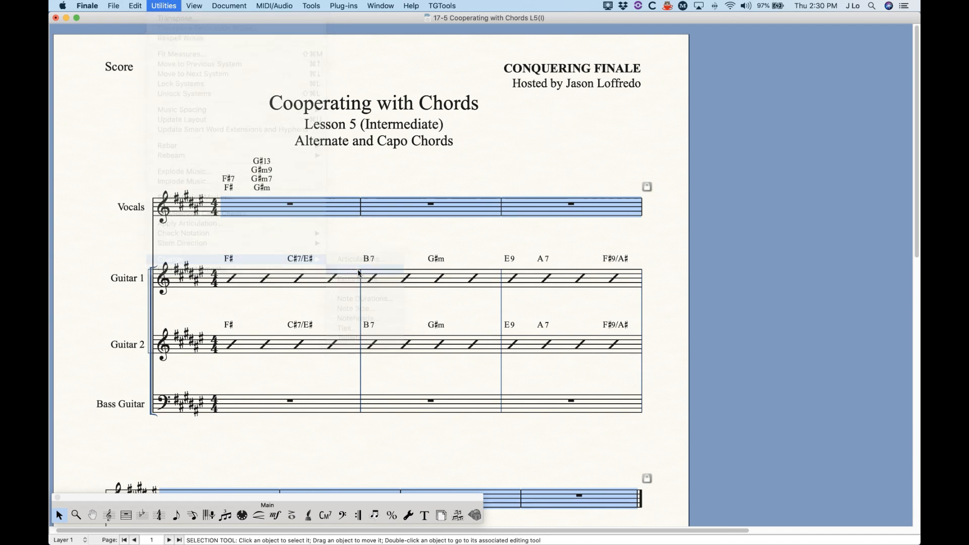
drag(469, 98, 420, 85)
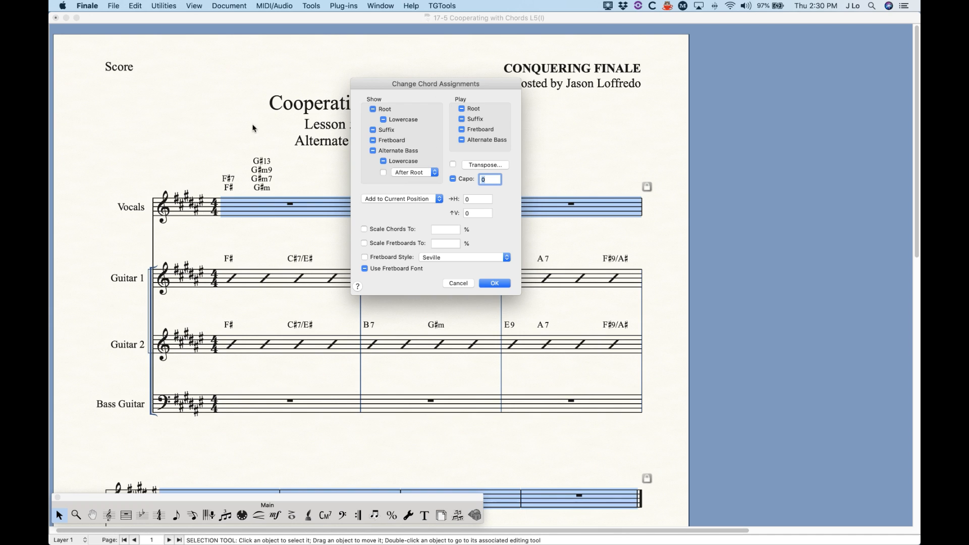
click(457, 283)
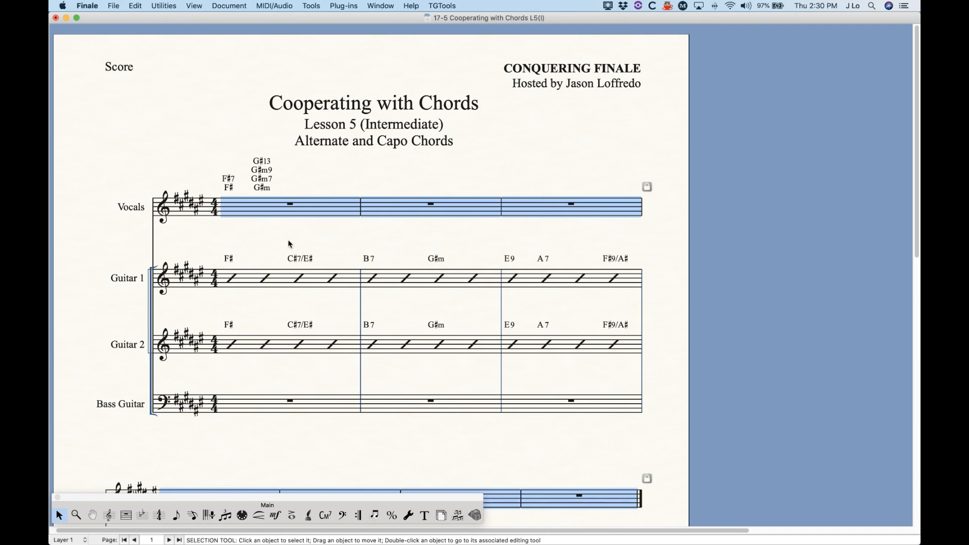
click(250, 323)
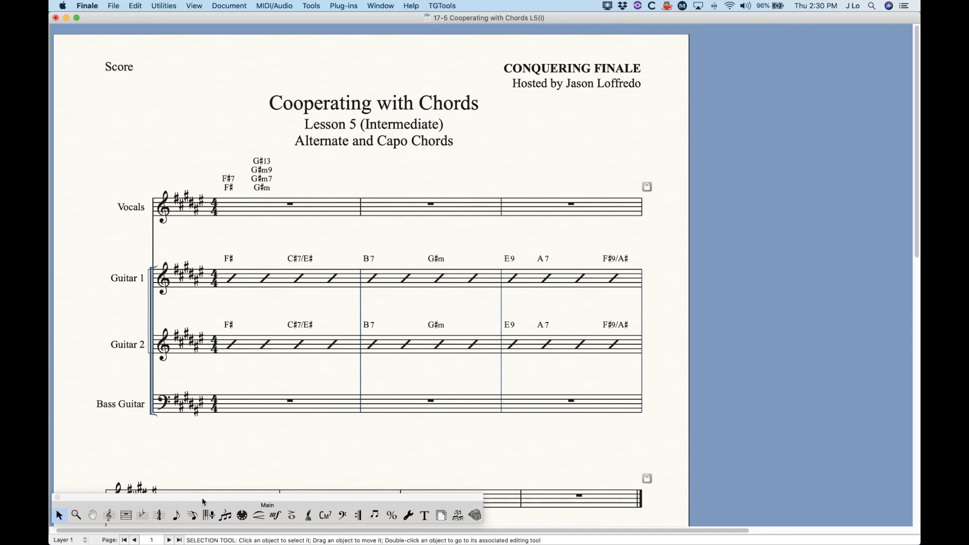
Set a capo at fret 2 in the chord definition of Guitar 1's first chord and undo the change
click(326, 515)
click(249, 280)
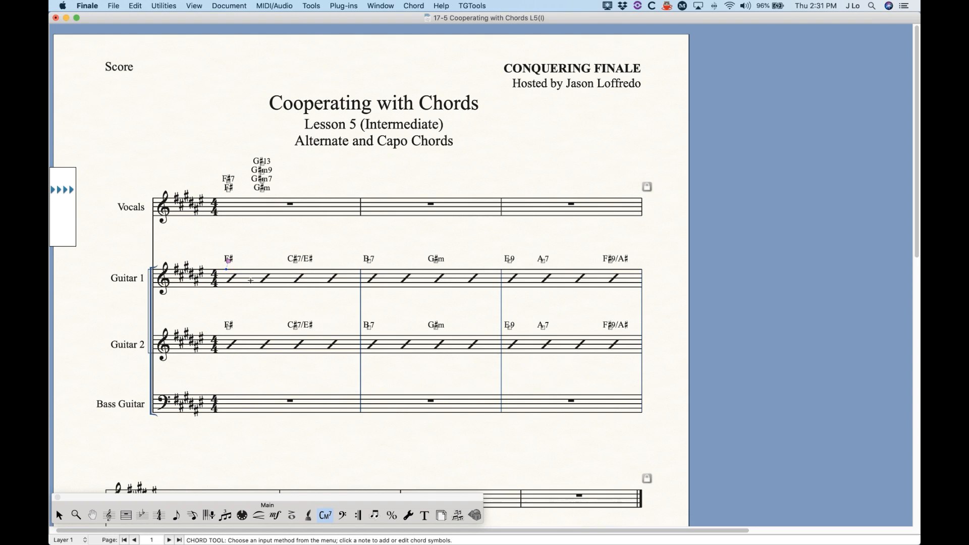
key(Return)
click(525, 102)
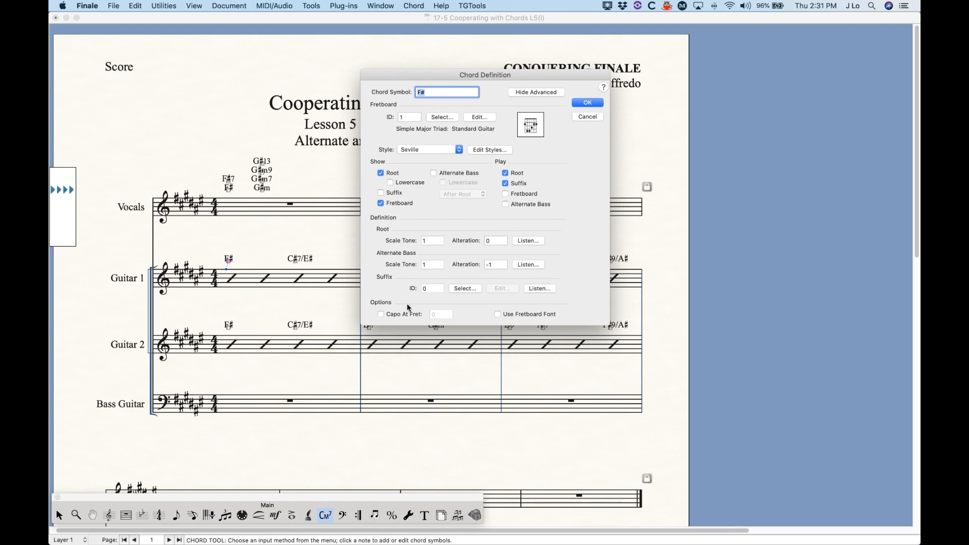
click(381, 315)
click(435, 314)
text(2)
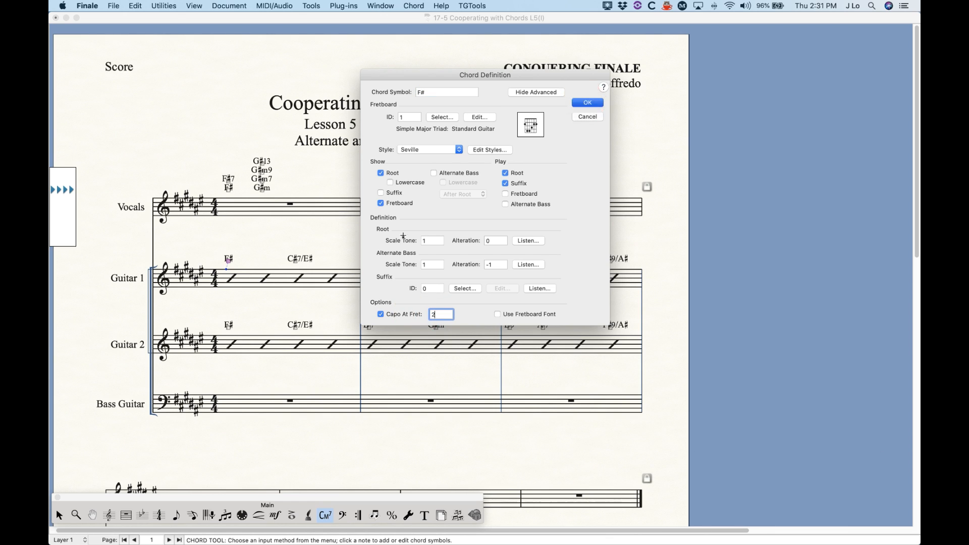
click(587, 103)
click(59, 514)
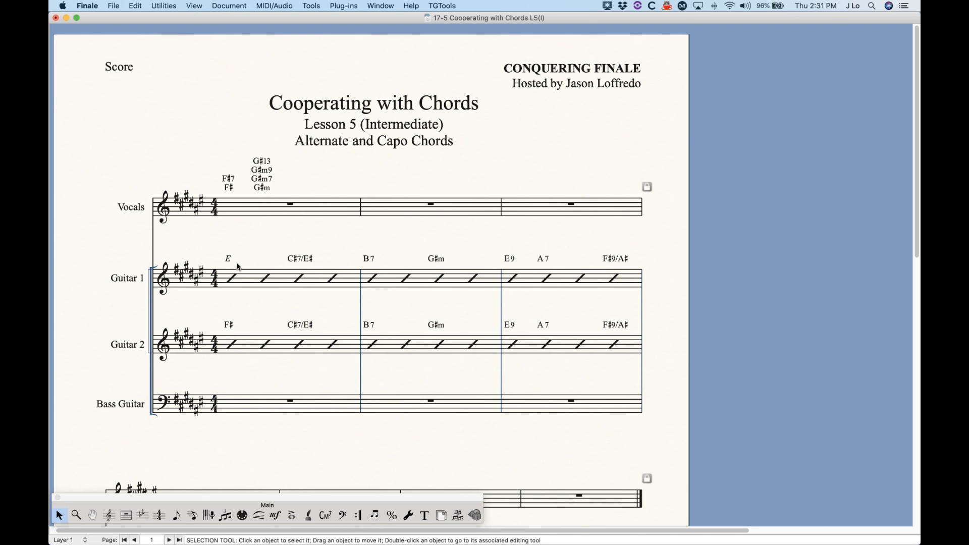
key(ctrl+z)
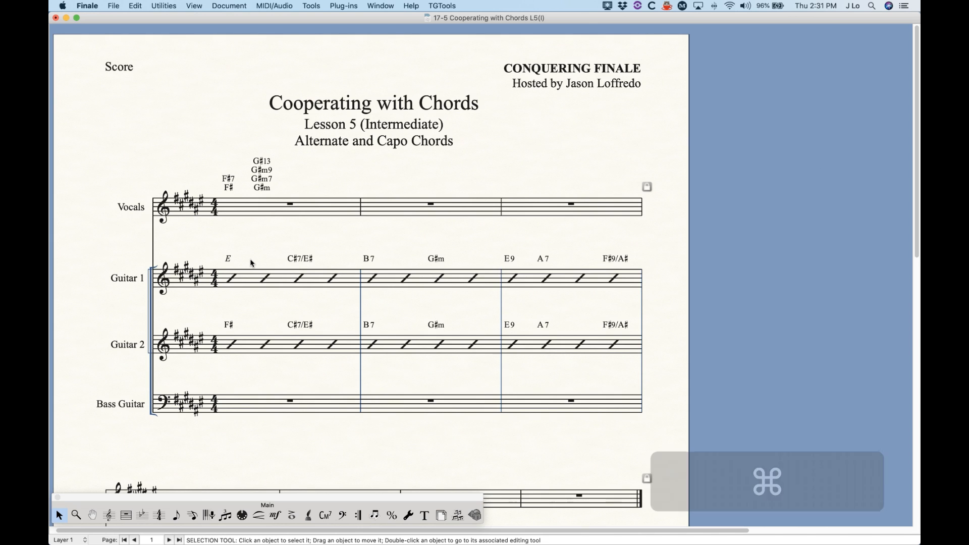
Review the advanced Chord Definition settings of Guitar 1's first chord and cancel
click(322, 517)
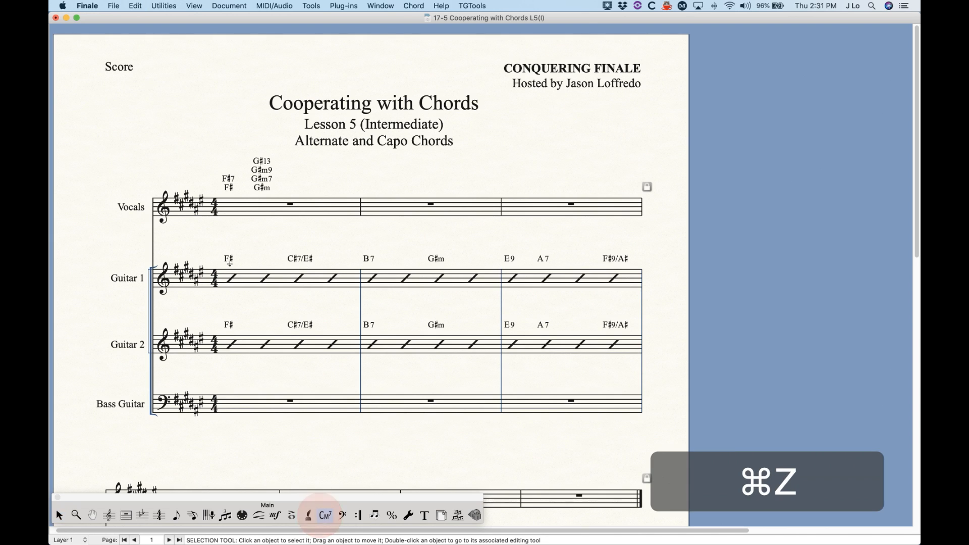
key(Return)
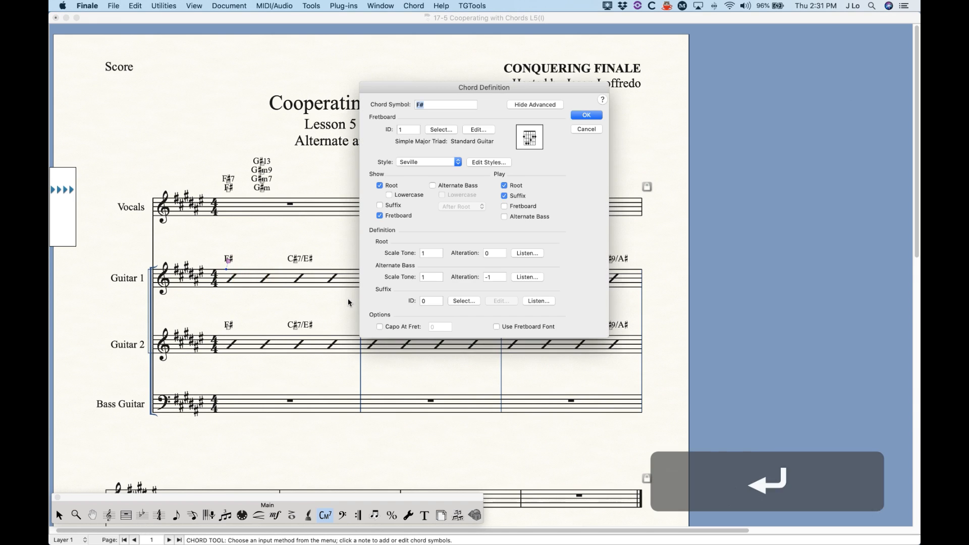
click(586, 129)
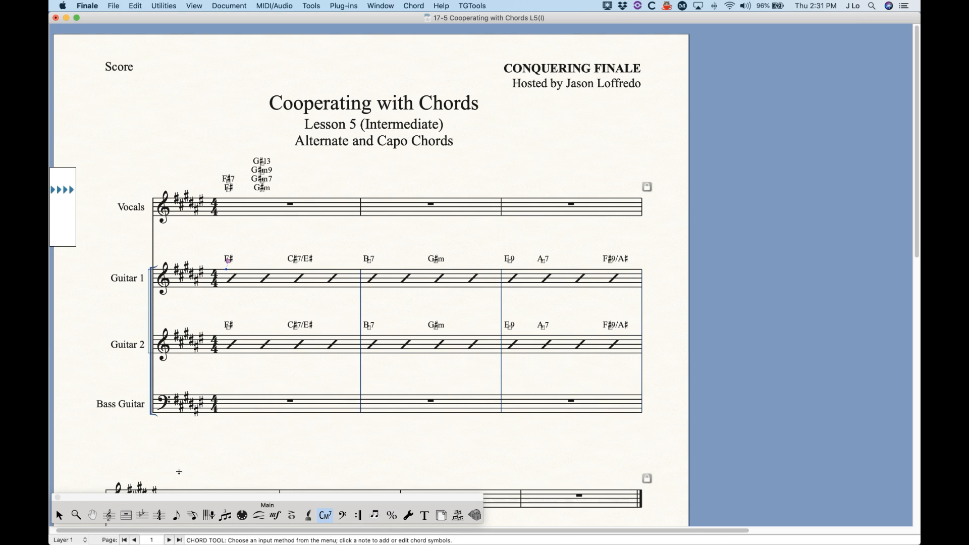
Change the chord assignments of the entire Guitar 1 staff to use a capo at fret 2
click(59, 515)
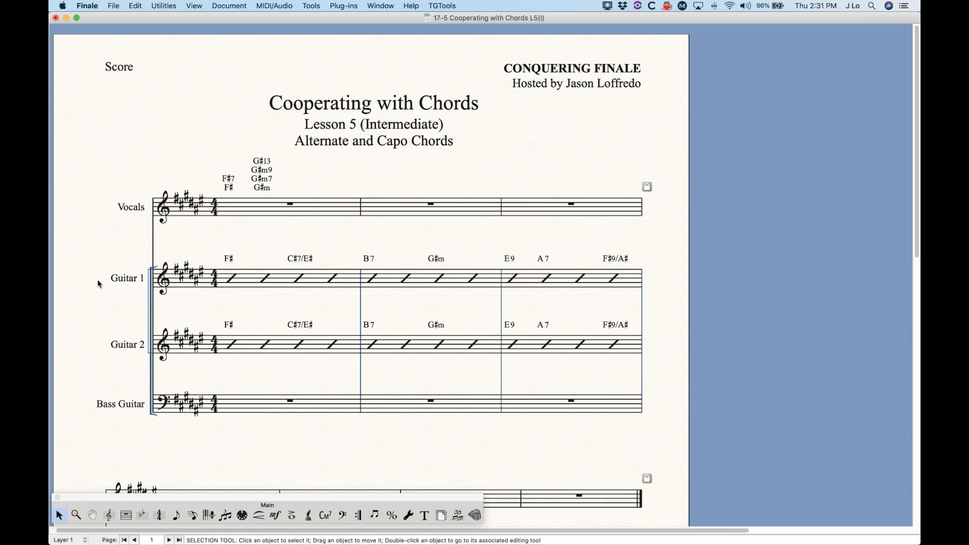
click(97, 280)
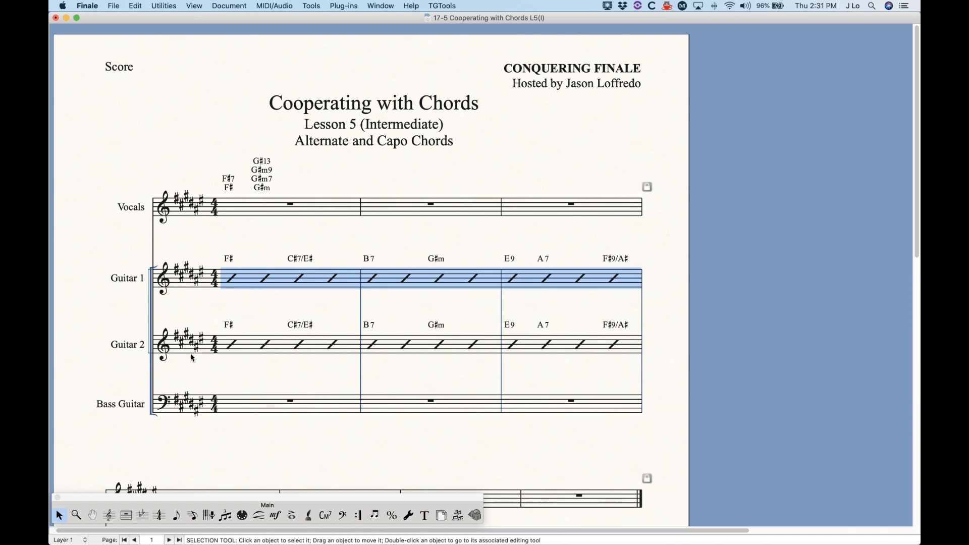
click(175, 7)
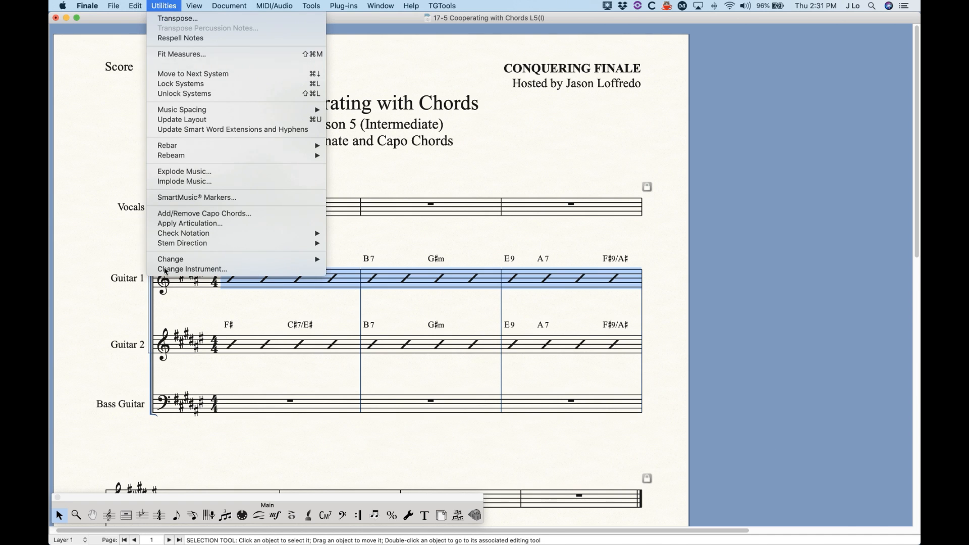
mouse_move(171, 260)
click(363, 269)
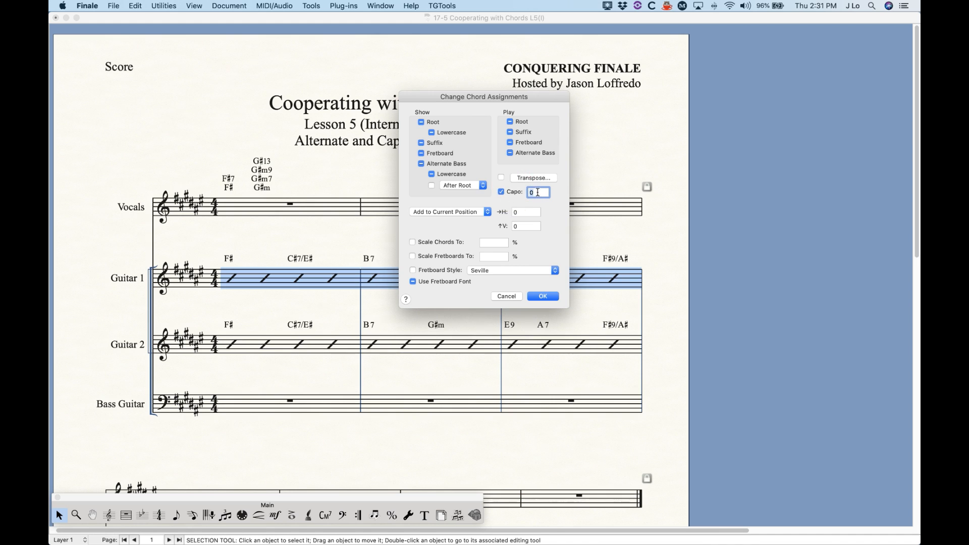
text(2)
click(538, 296)
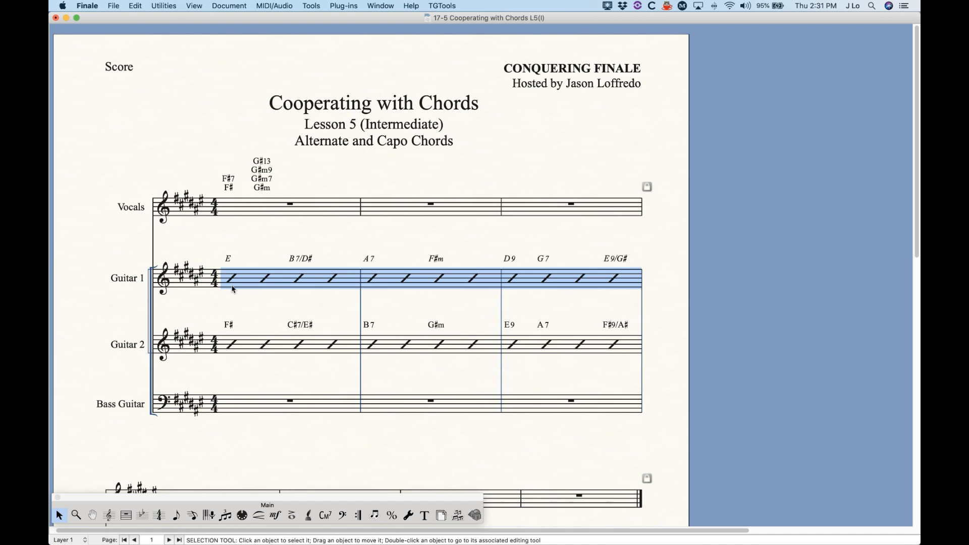
Turn off the Italicize Capo Chords option with the Chord tool and return to the Selection tool
click(326, 515)
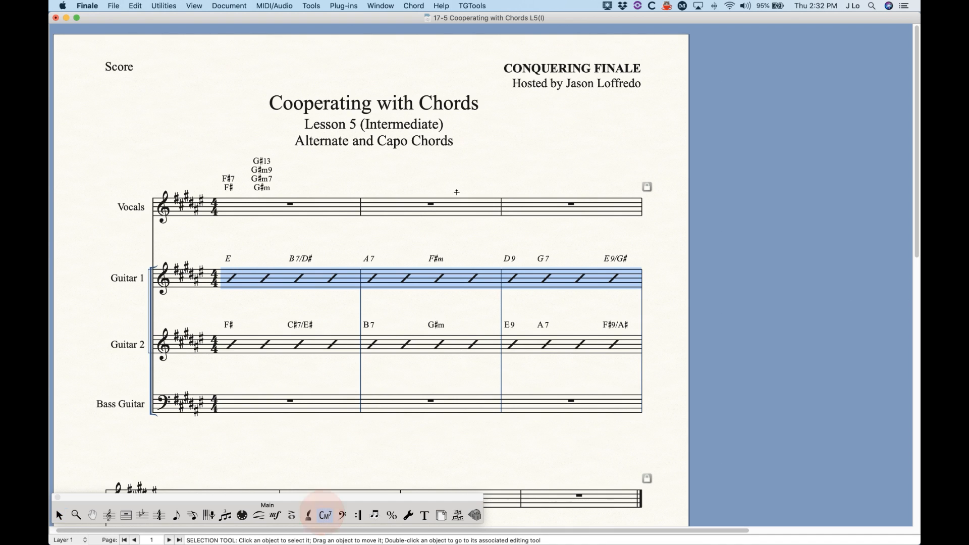
click(413, 5)
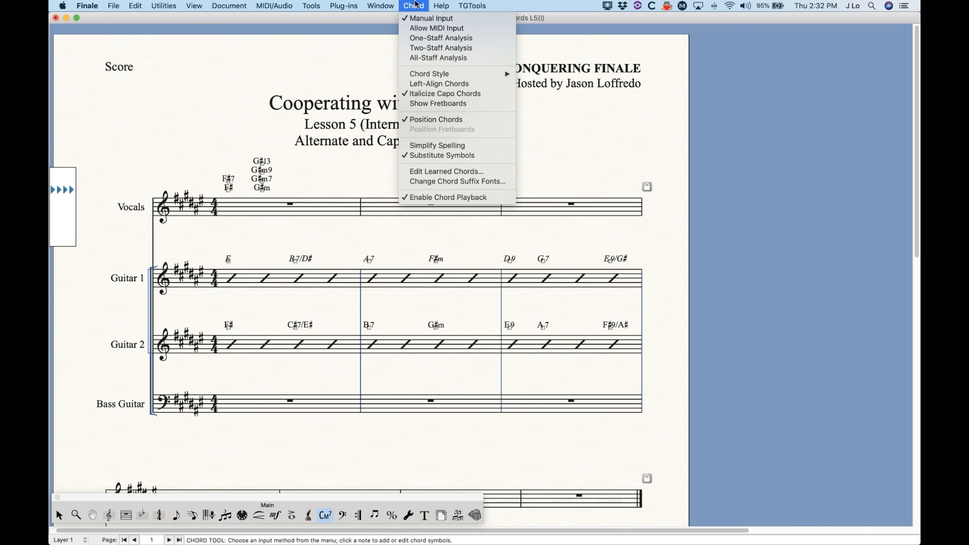
click(429, 95)
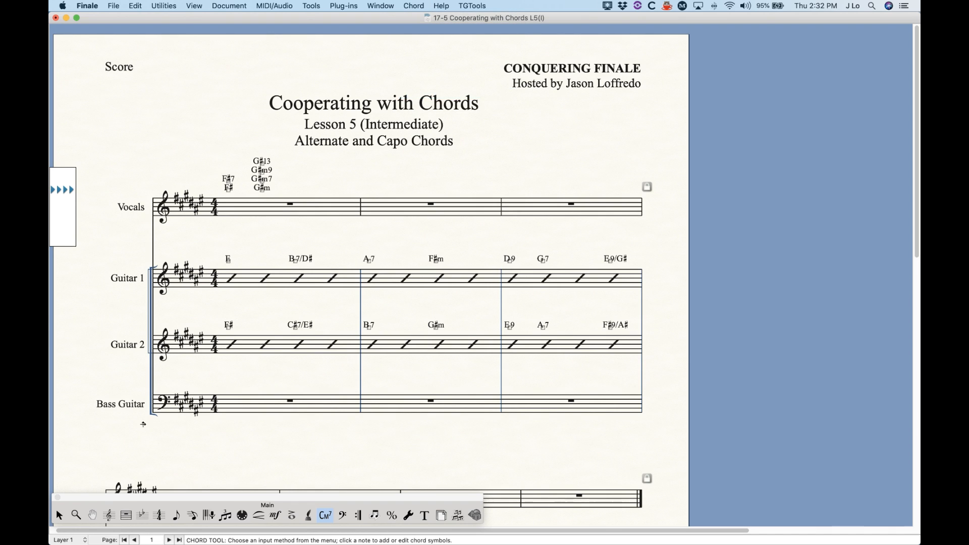
click(59, 514)
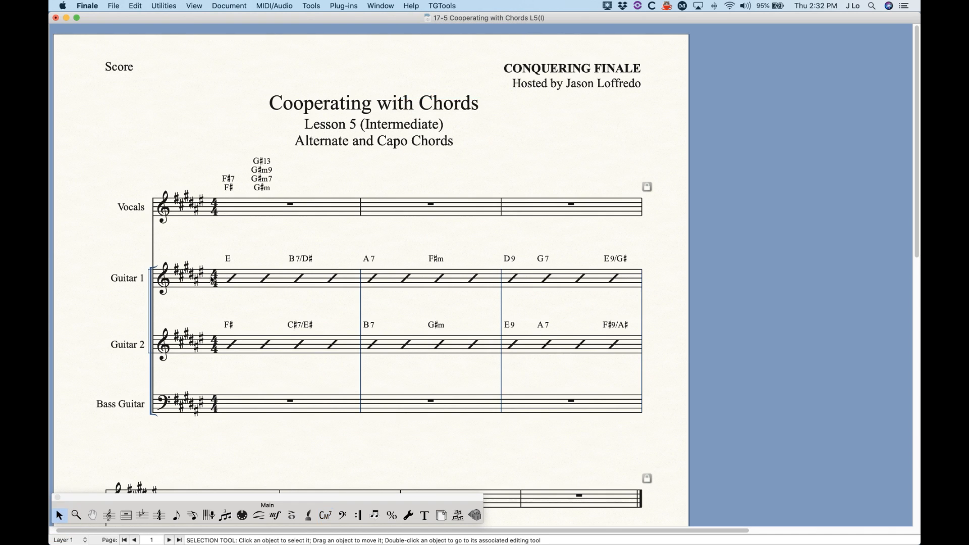
Re-enable the Italicize Capo Chords option for the score
click(326, 515)
click(414, 6)
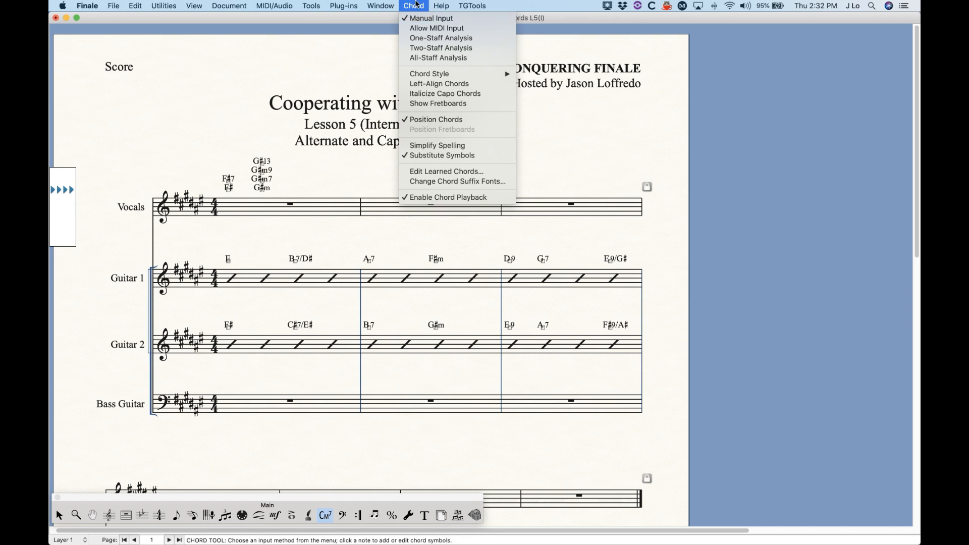
click(432, 93)
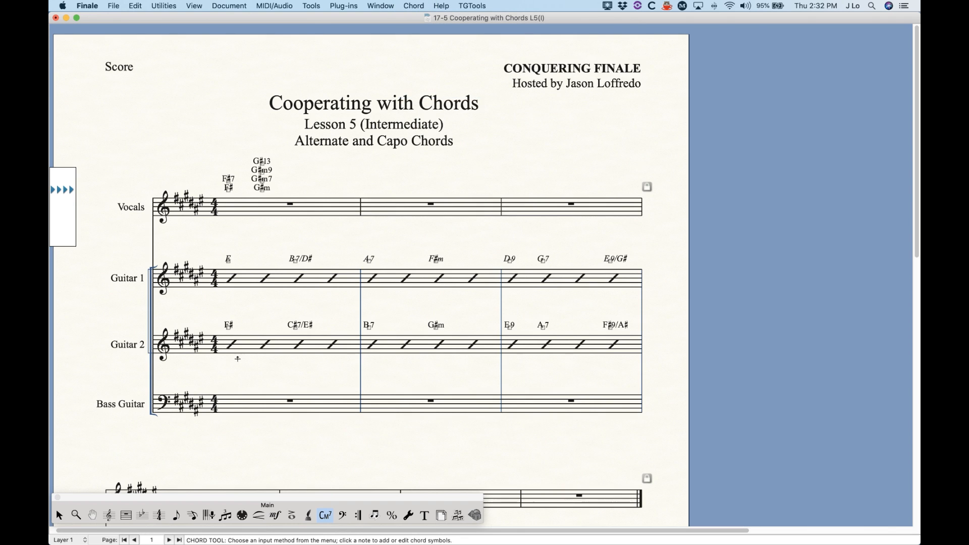
Undo the capo chord assignment of the entire Guitar 1 staff
key(super+z)
key(super+z)
key(super+z)
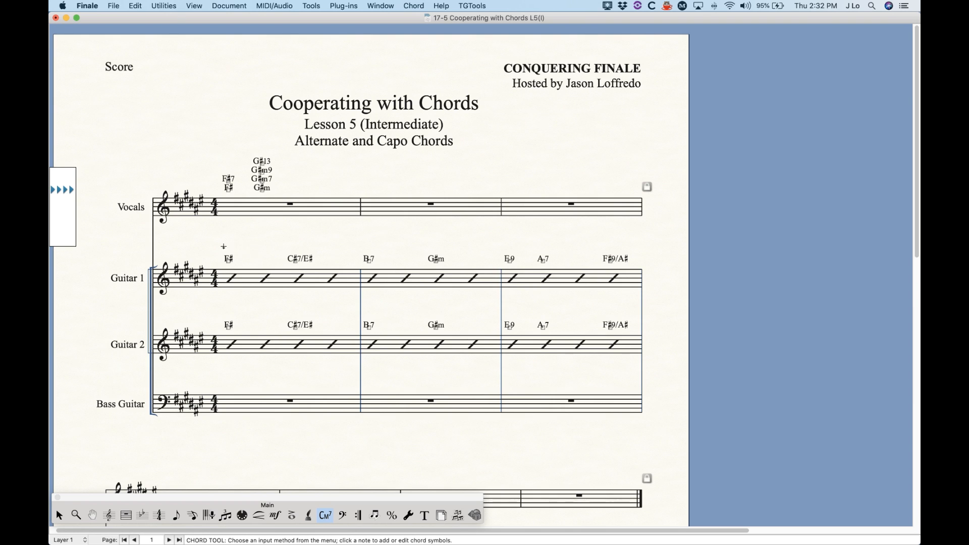
Review the capo option in the chord definition of Guitar 1's first chord and close the definition without changes
click(257, 278)
key(Return)
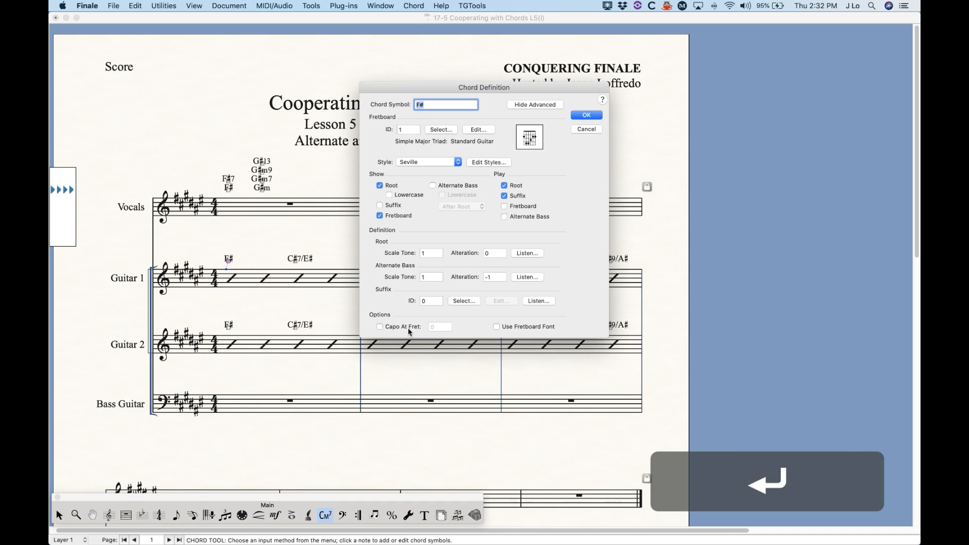
click(589, 115)
click(60, 515)
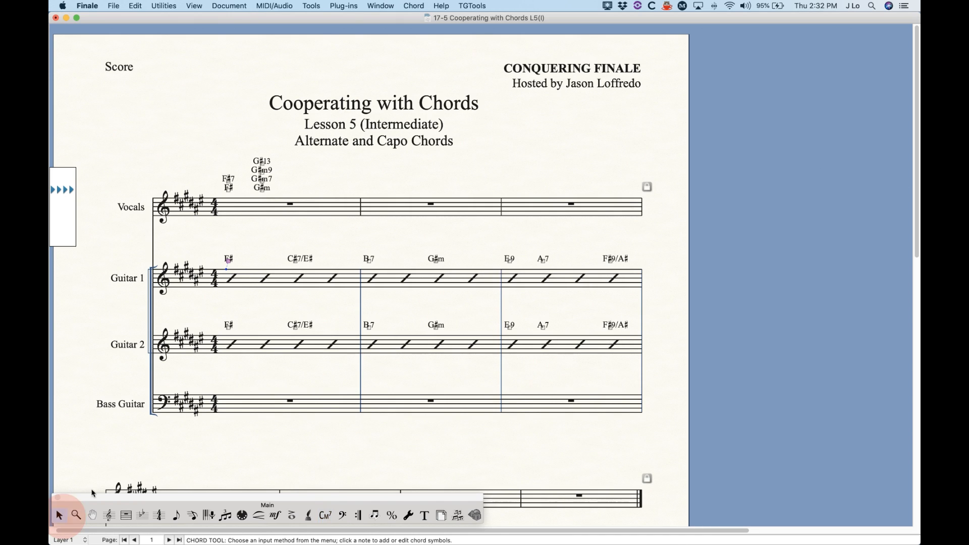
Set a capo at fret 12 in the chord definition of Guitar 1's first chord
click(326, 515)
click(248, 275)
key(Return)
double_click(440, 328)
text(12)
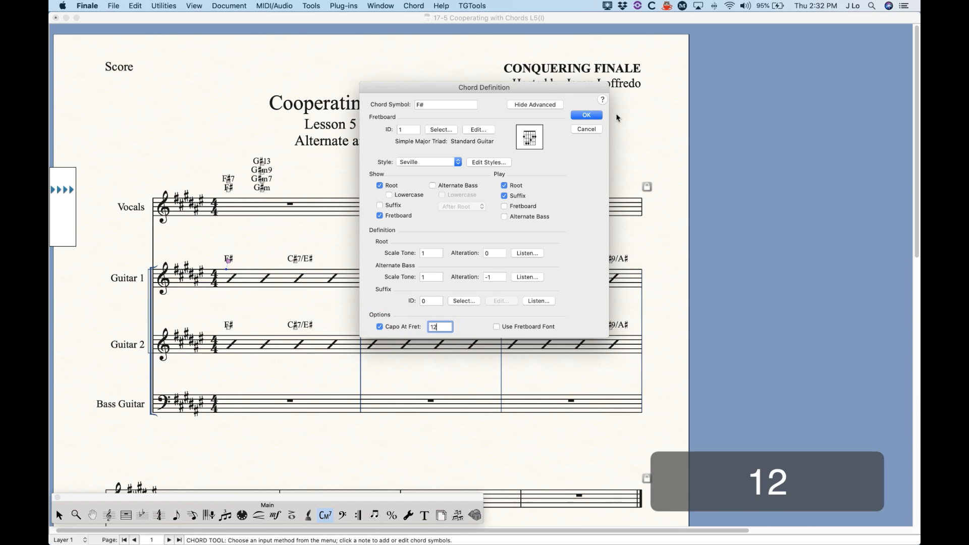
click(580, 116)
click(59, 516)
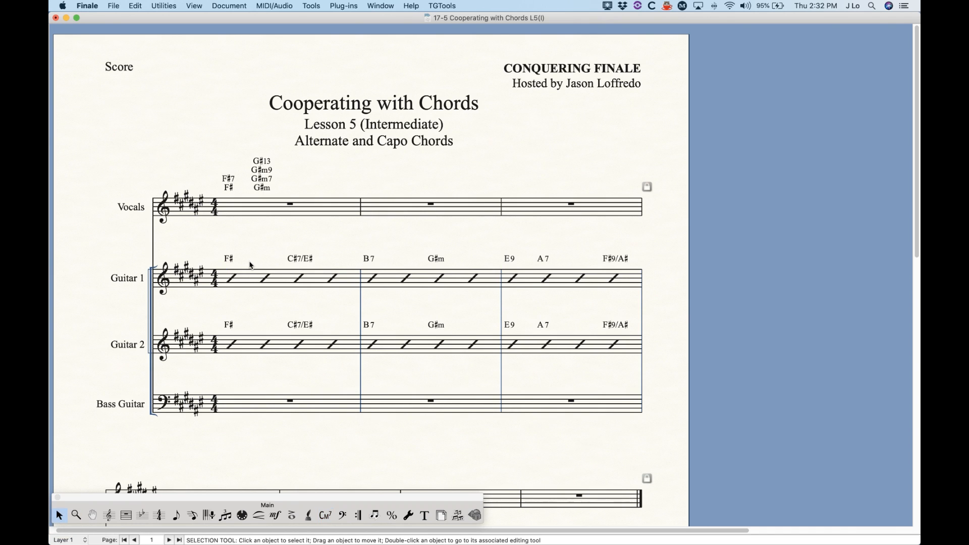
Reset the capo fret to 0 and disable the capo option in the definition of Guitar 1's first chord
click(326, 515)
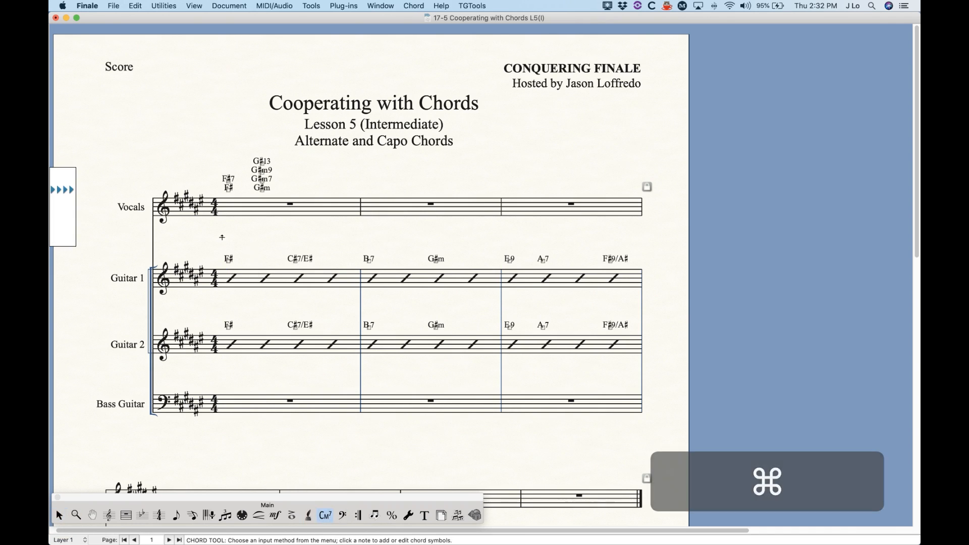
click(230, 261)
key(Return)
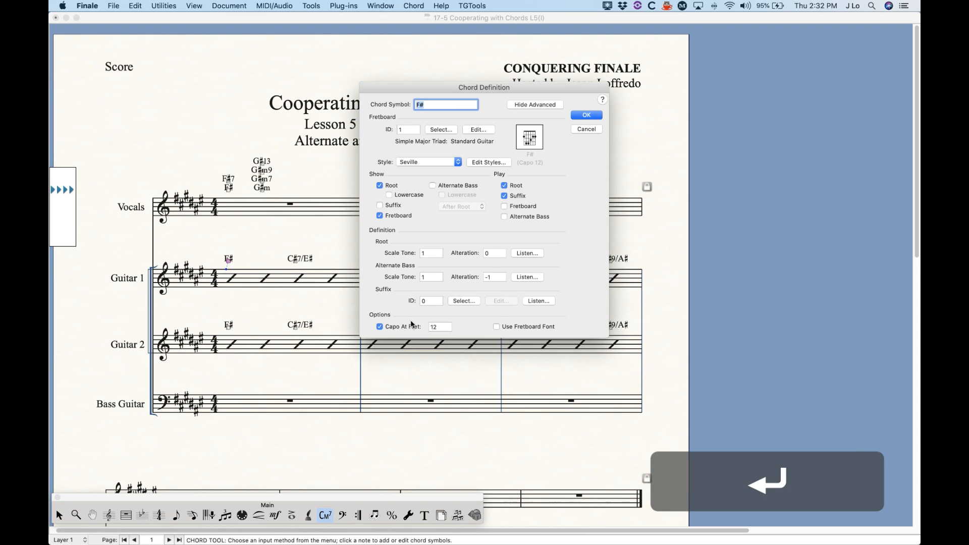
click(399, 326)
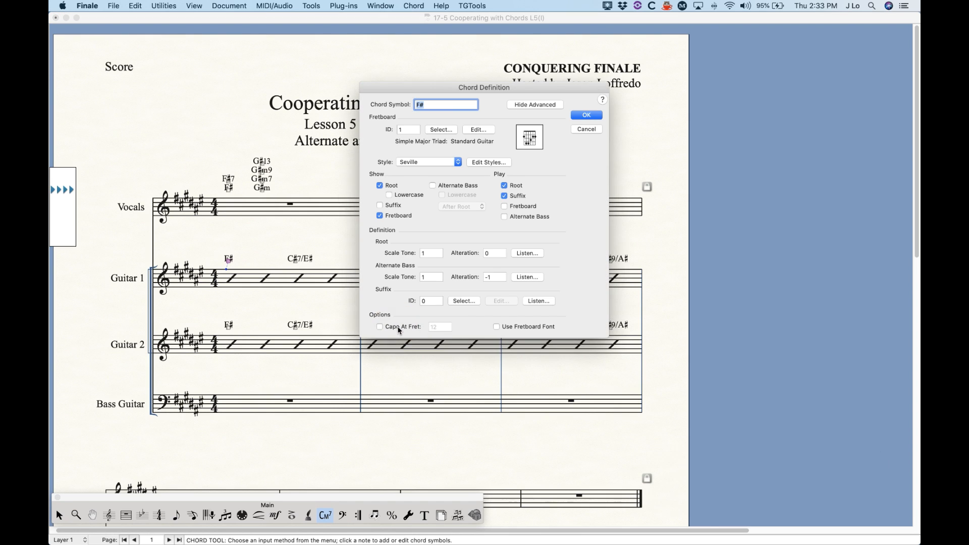
click(408, 330)
double_click(435, 327)
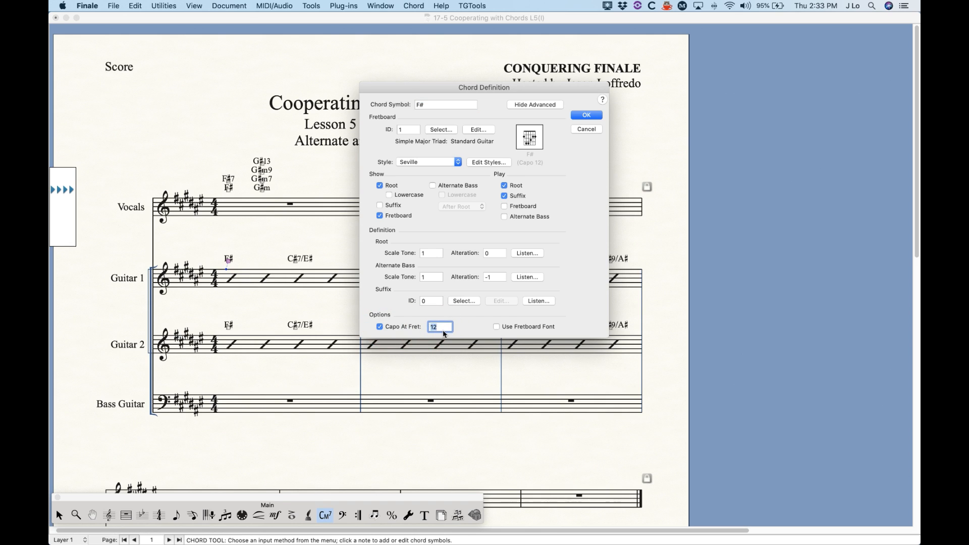
text(0)
click(387, 327)
click(585, 115)
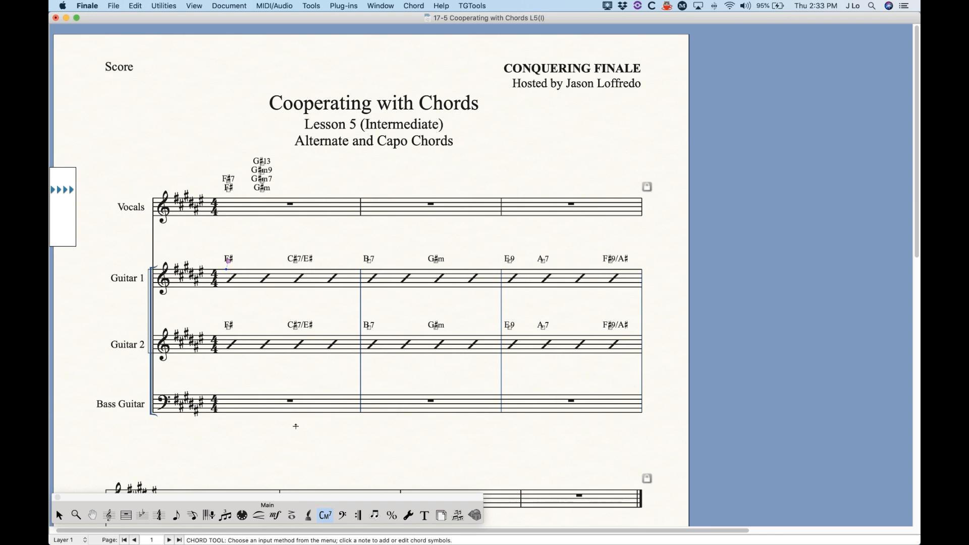
Delete all the stacked chord symbols from the Vocals staff
click(326, 516)
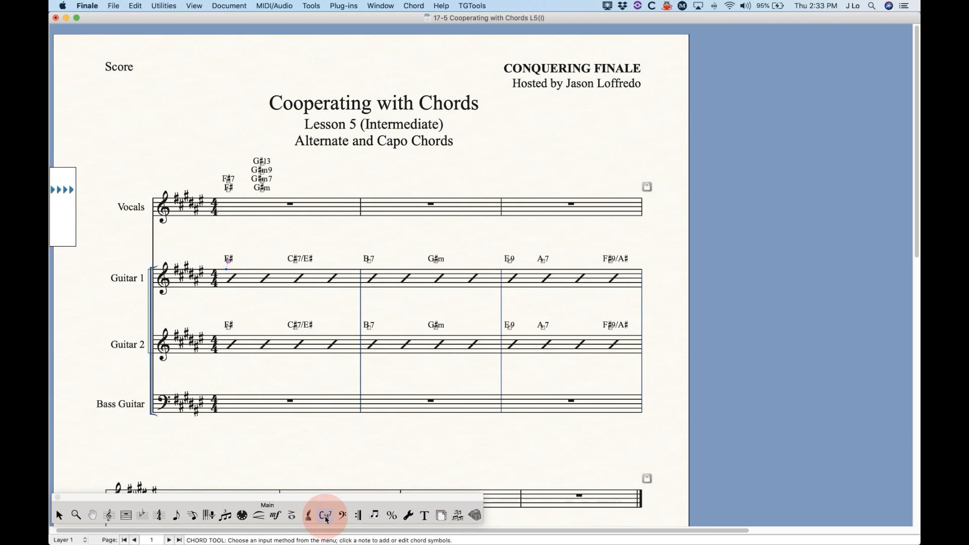
click(414, 5)
click(432, 18)
click(313, 216)
key(BackSpace)
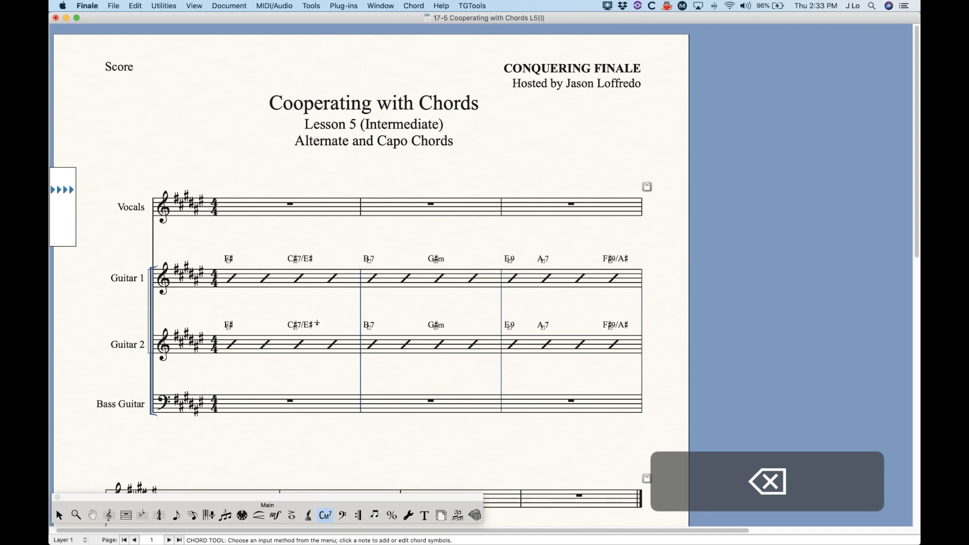
Show fretboards on the chords and set a capo at fret 2 for Guitar 2's first chord
click(414, 6)
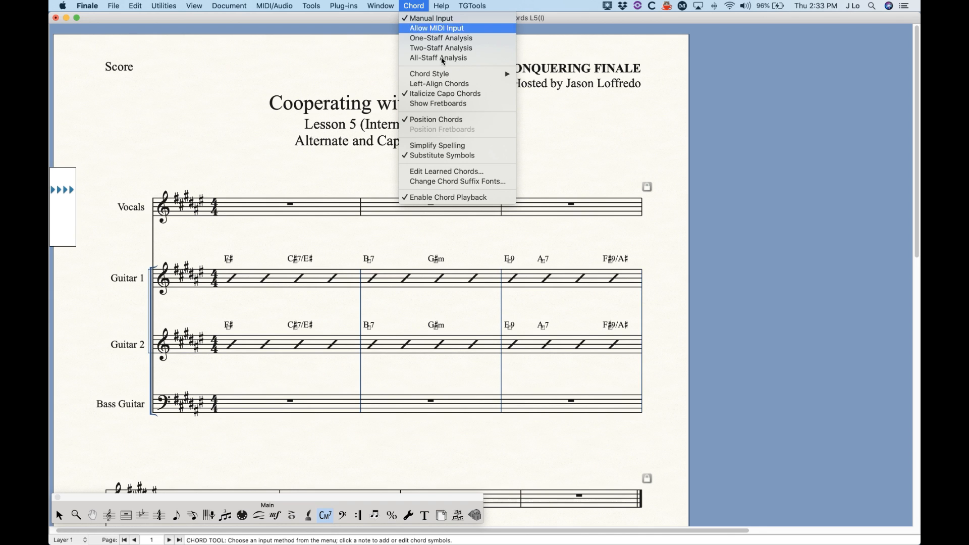
click(438, 103)
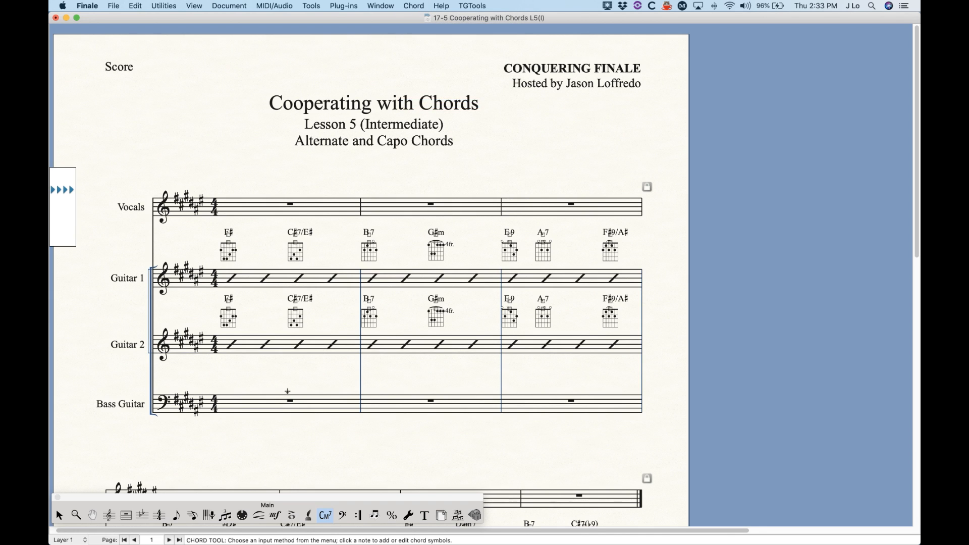
drag(217, 296, 252, 332)
key(Return)
click(394, 327)
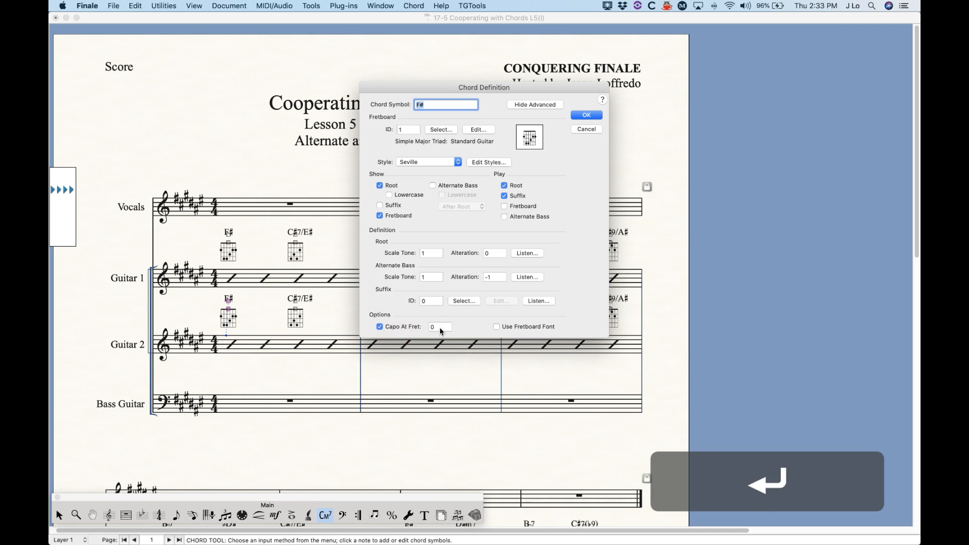
text(2)
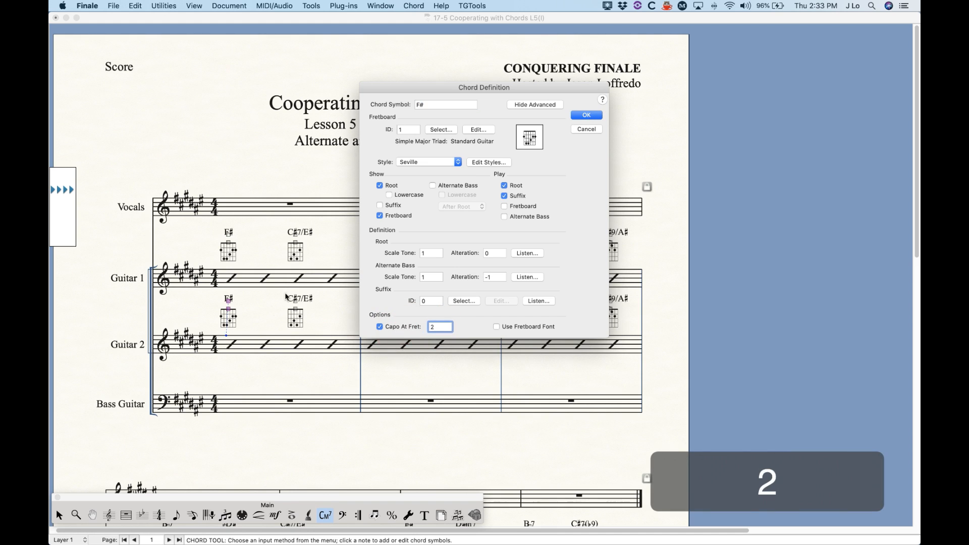
click(585, 115)
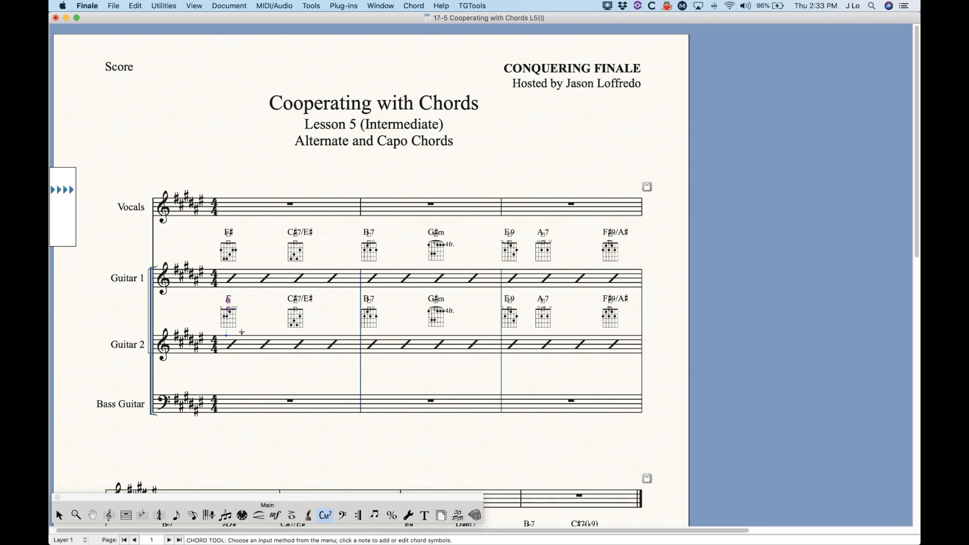
key(Escape)
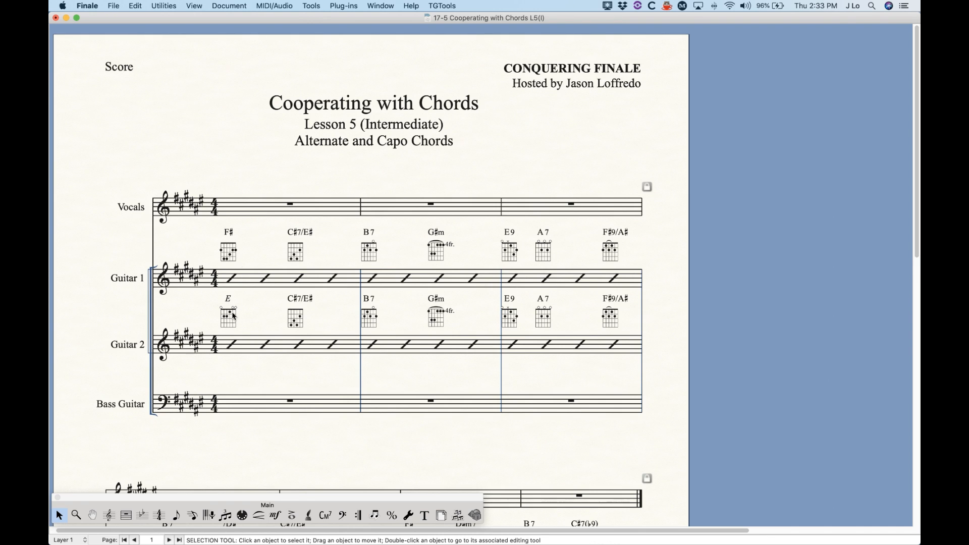
Undo the capo change on Guitar 2's first chord and hide the fretboards
key(super+z)
click(326, 514)
click(413, 6)
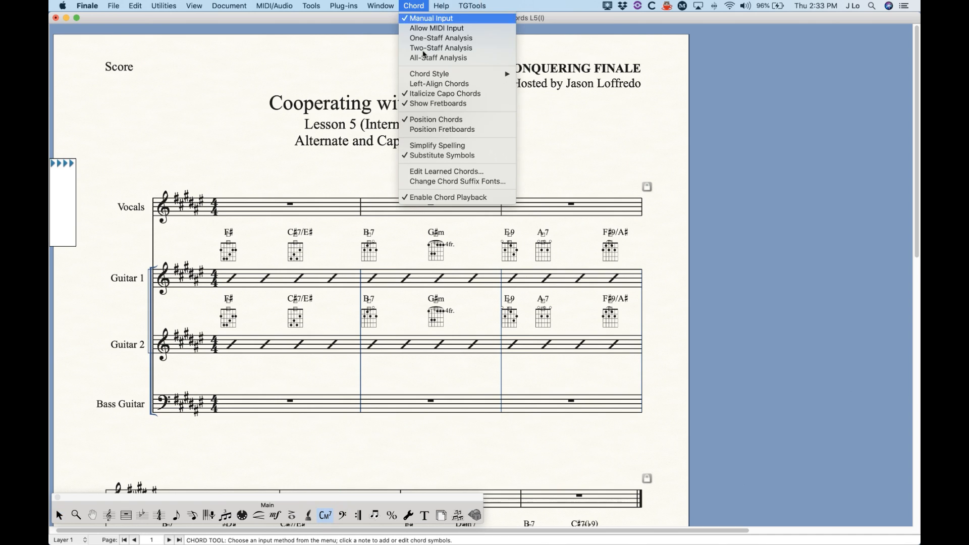
click(430, 104)
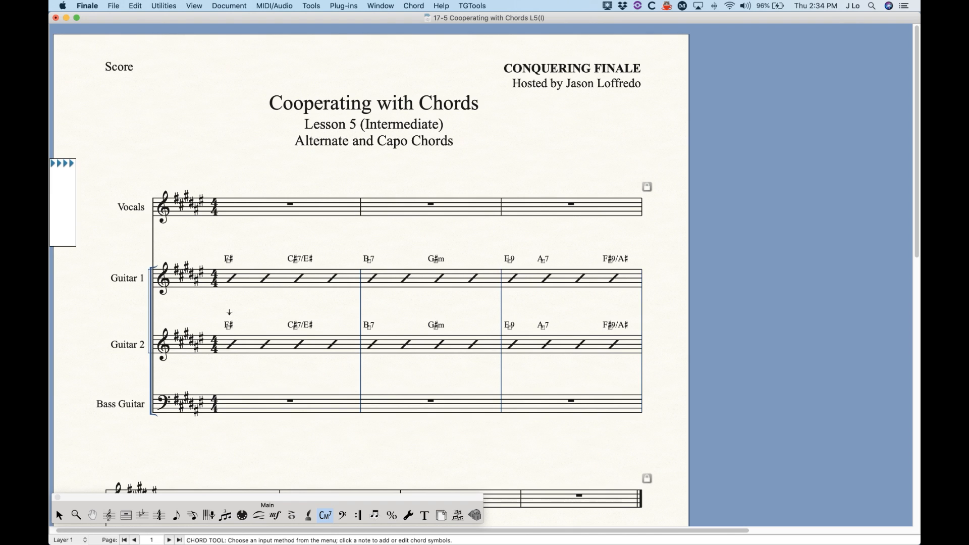
Stack duplicate F# and C#7/E# chord symbols above the first two chords of the Guitar 2 staff
click(231, 344)
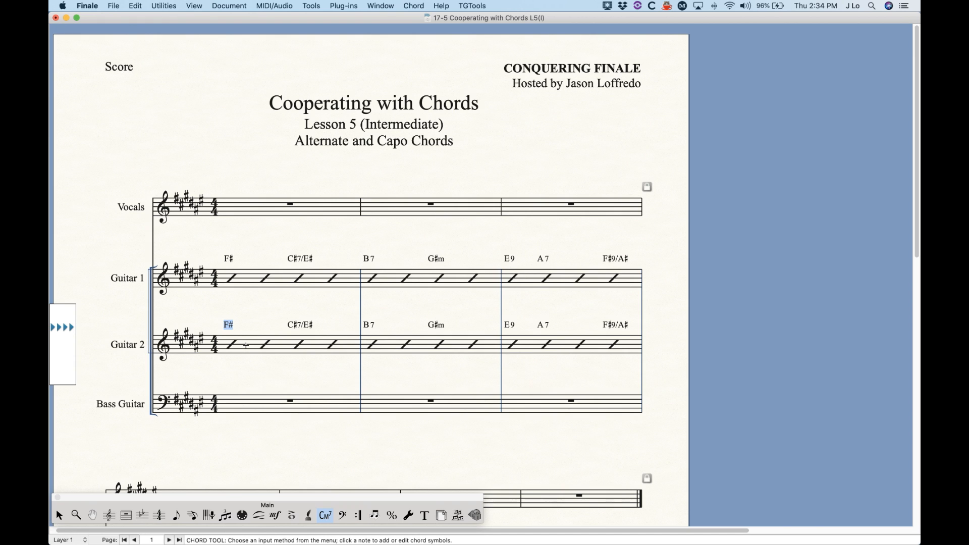
key(Up)
text(F#)
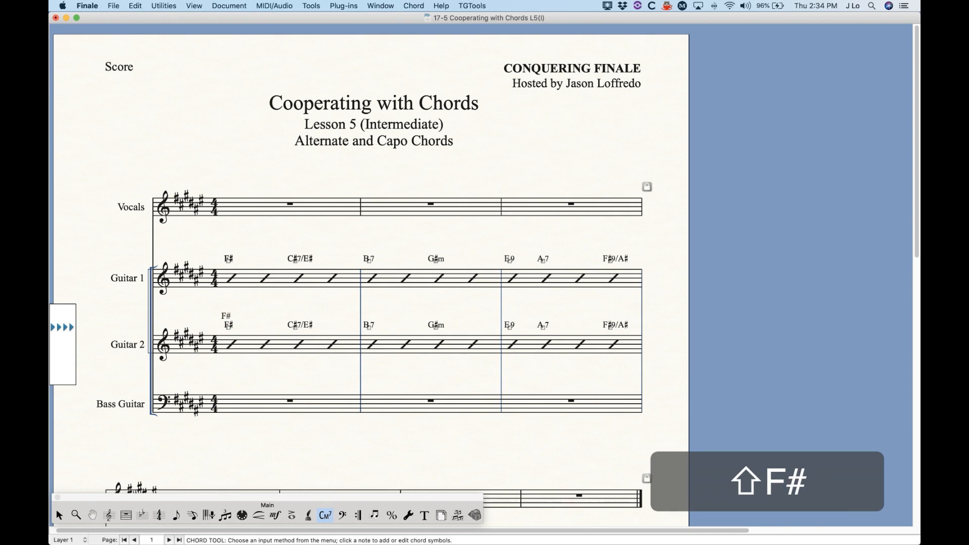
key(space)
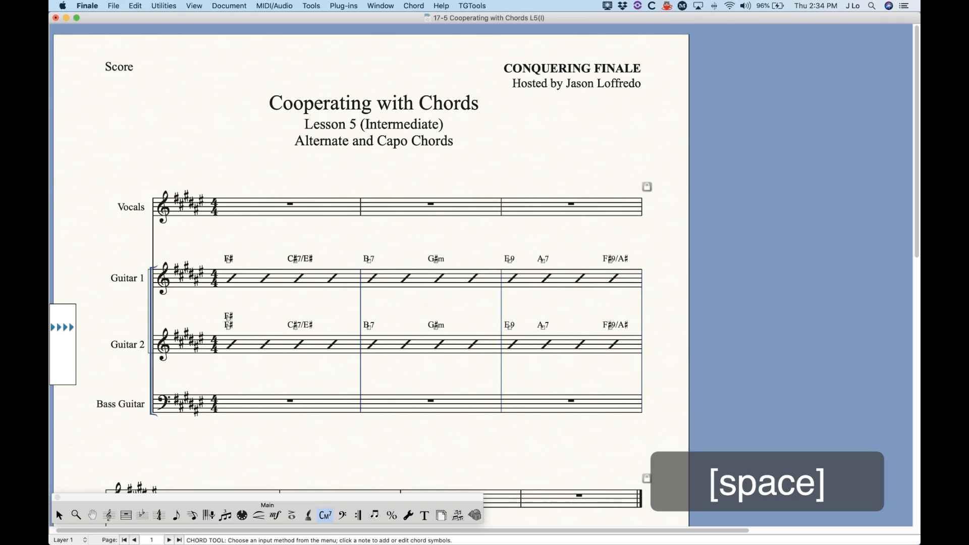
key(space)
key(Up)
text(C#7)
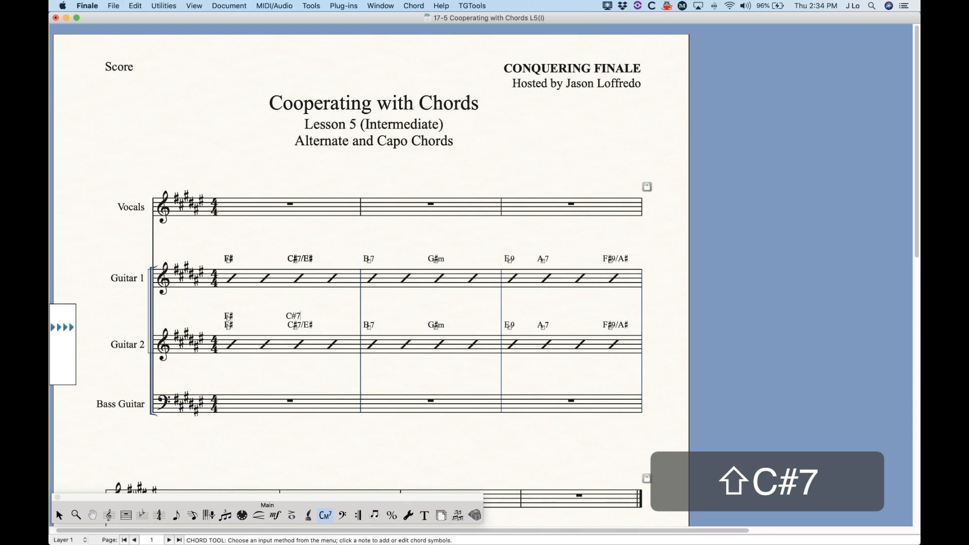
text(/E#)
key(space)
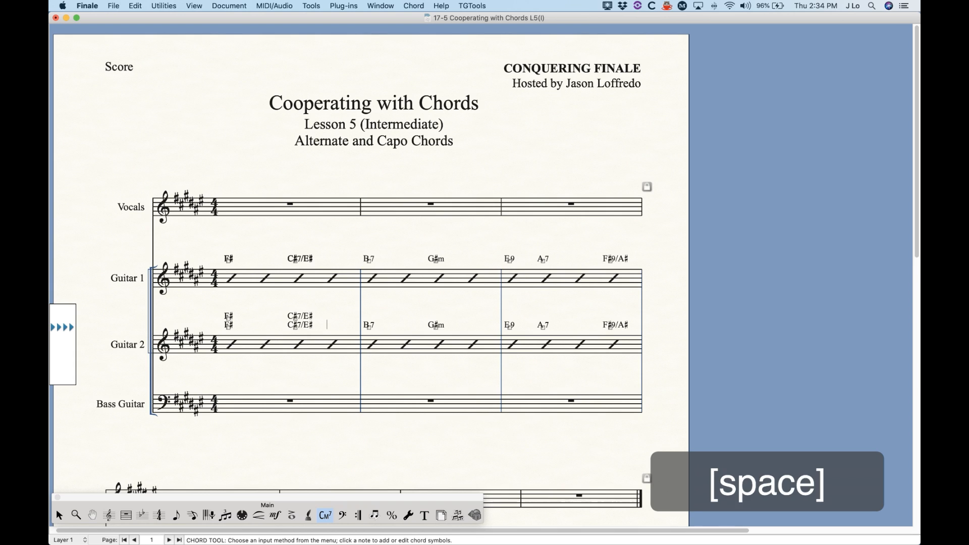
Set a capo at fret 2 in the chord definition of the upper F# chord on the Guitar 2 staff
click(224, 314)
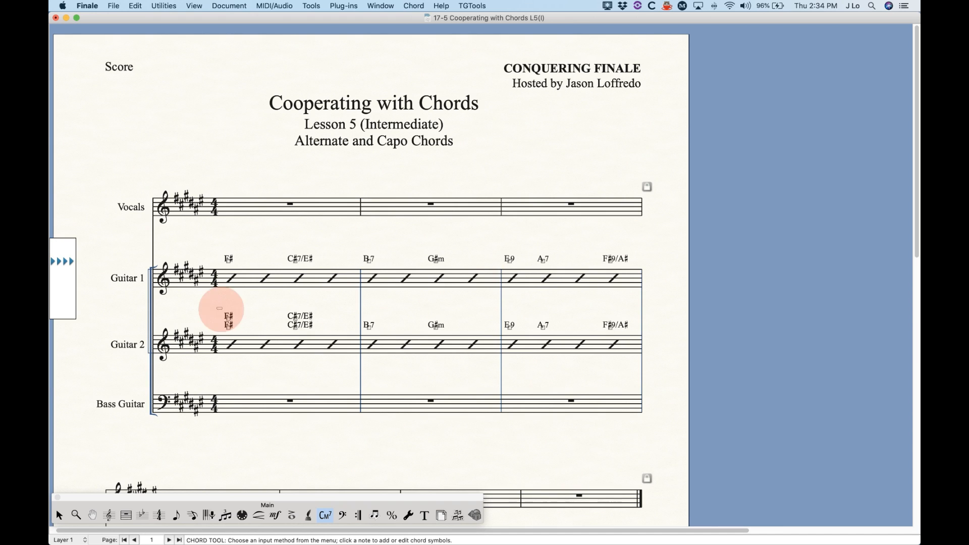
drag(242, 321, 244, 321)
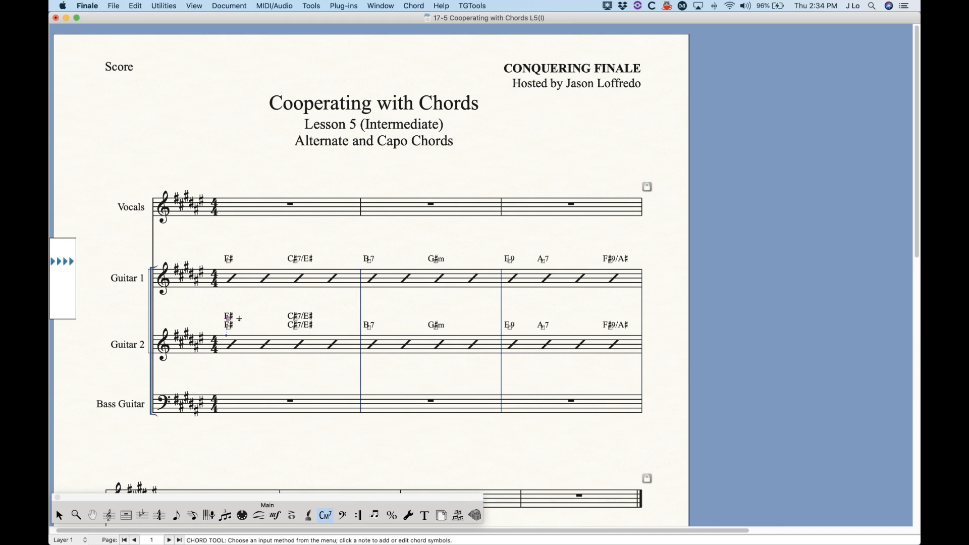
key(Return)
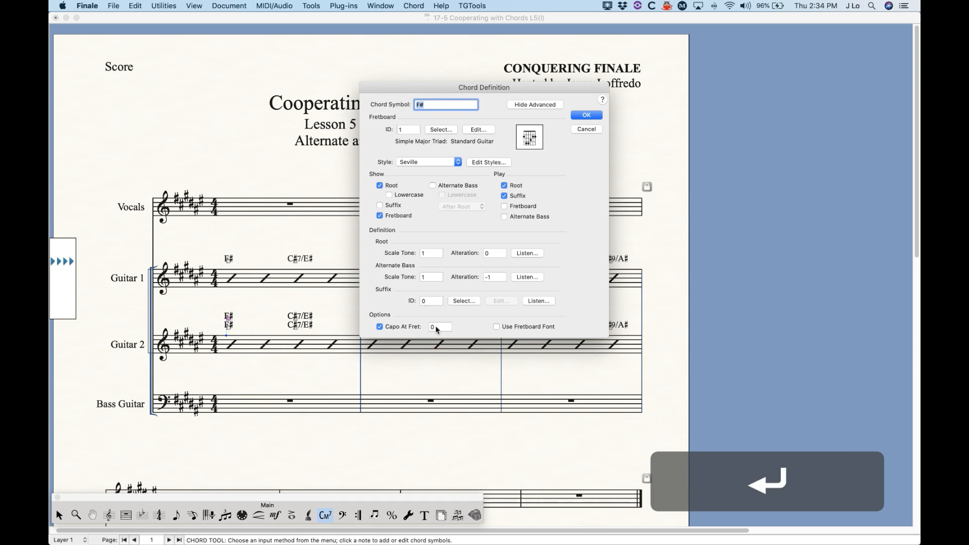
double_click(437, 328)
text(2)
click(584, 115)
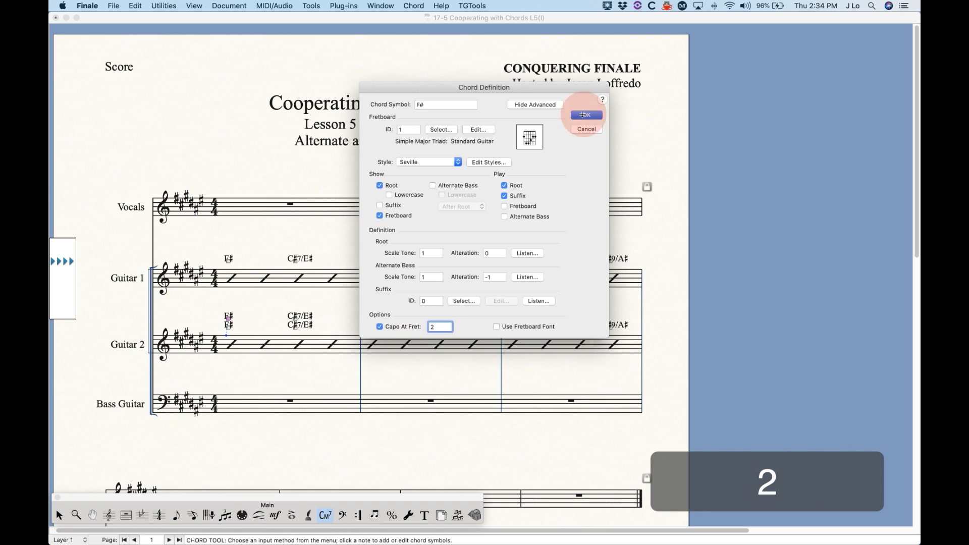
Set a capo at fret 2 for the upper C#7/E# chord on the Guitar 2 staff and redraw the score with the Selection tool active
click(294, 319)
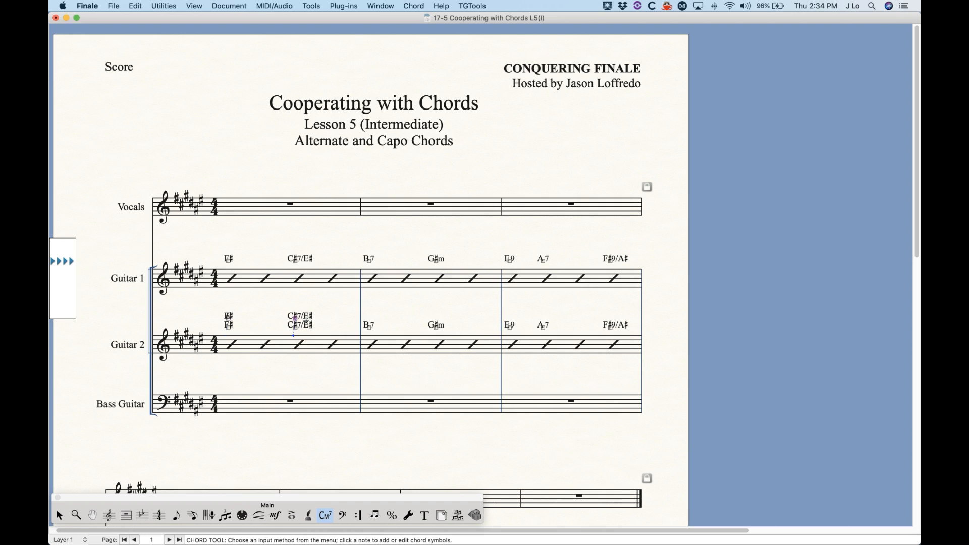
key(Return)
click(437, 326)
text(2)
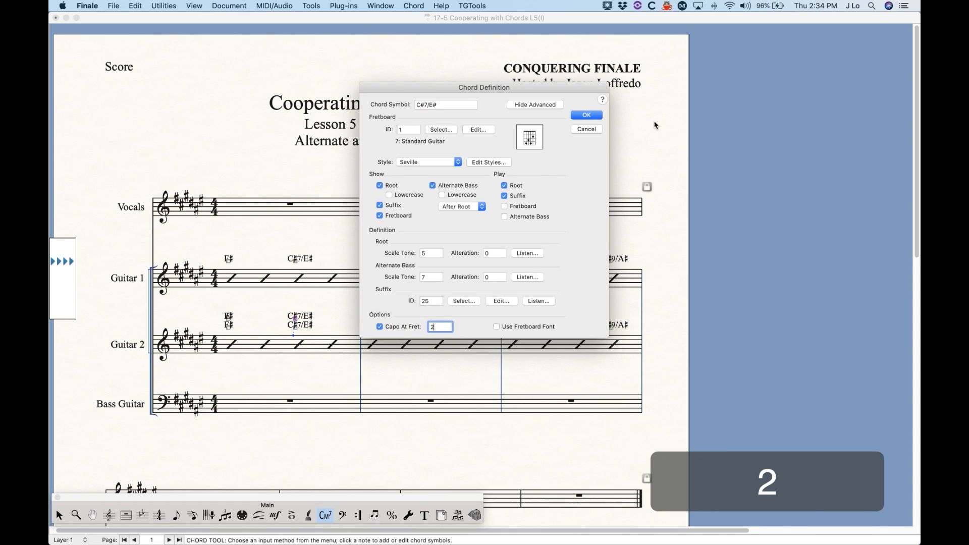
click(587, 115)
click(59, 514)
key(super+d)
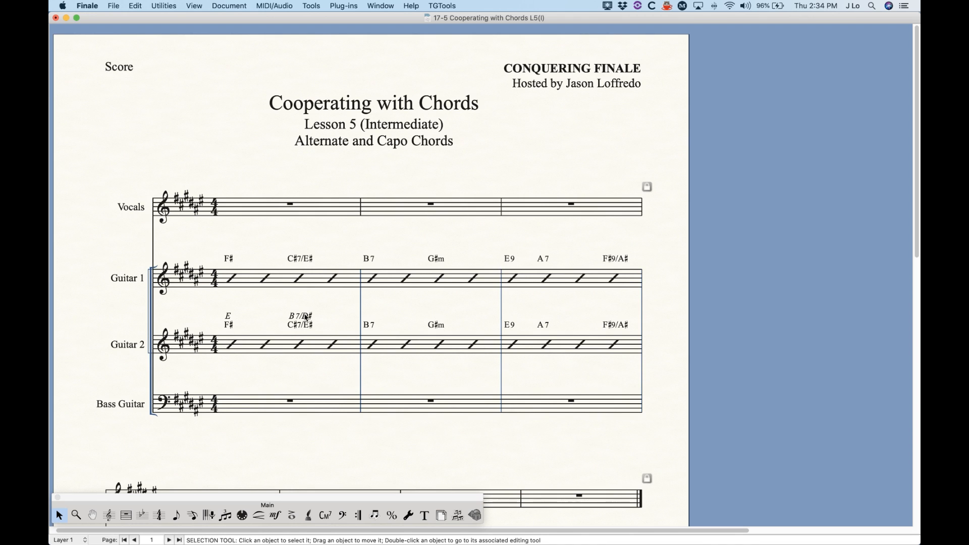
Delete the two stacked capo chords above the first measure of Guitar 2
drag(312, 291, 281, 334)
key(BackSpace)
key(BackSpace)
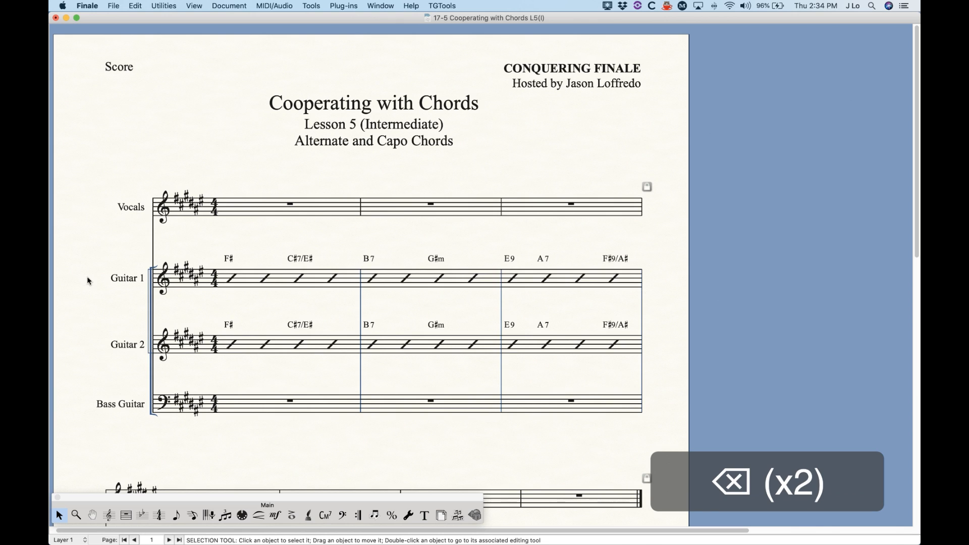
Add capo chords at fret 2 across the Guitar 1 staff, placed 0.35 above the chords, with the text "Capo 2:" at the start
click(87, 281)
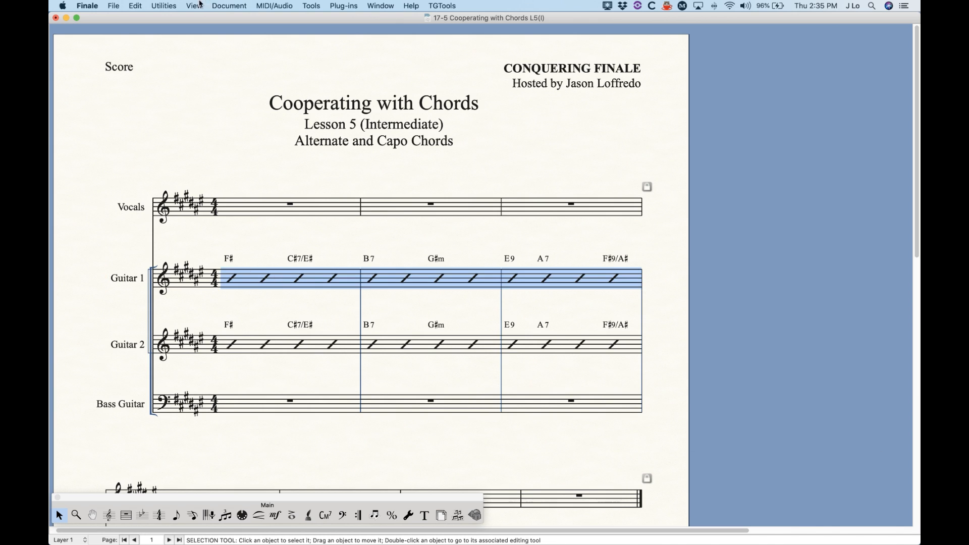
click(172, 5)
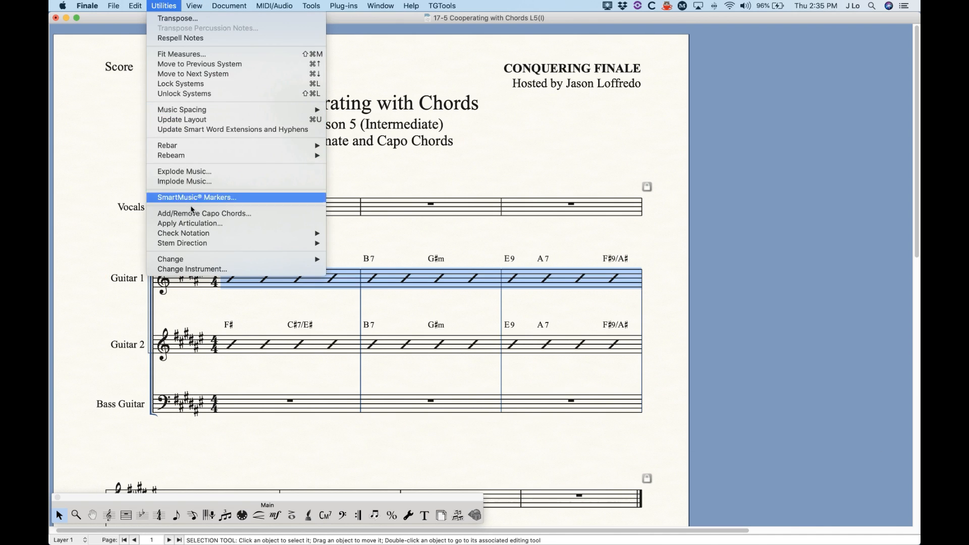
click(229, 214)
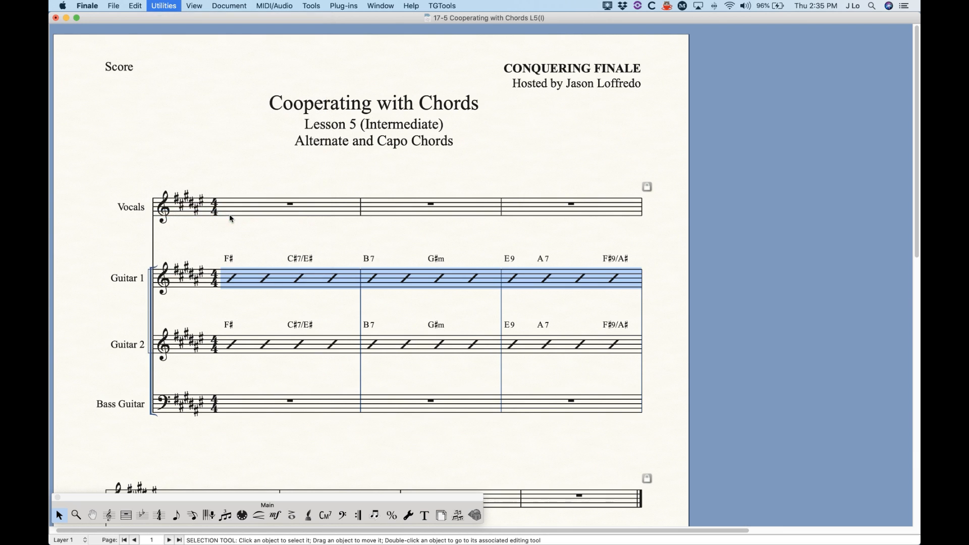
drag(515, 118, 462, 76)
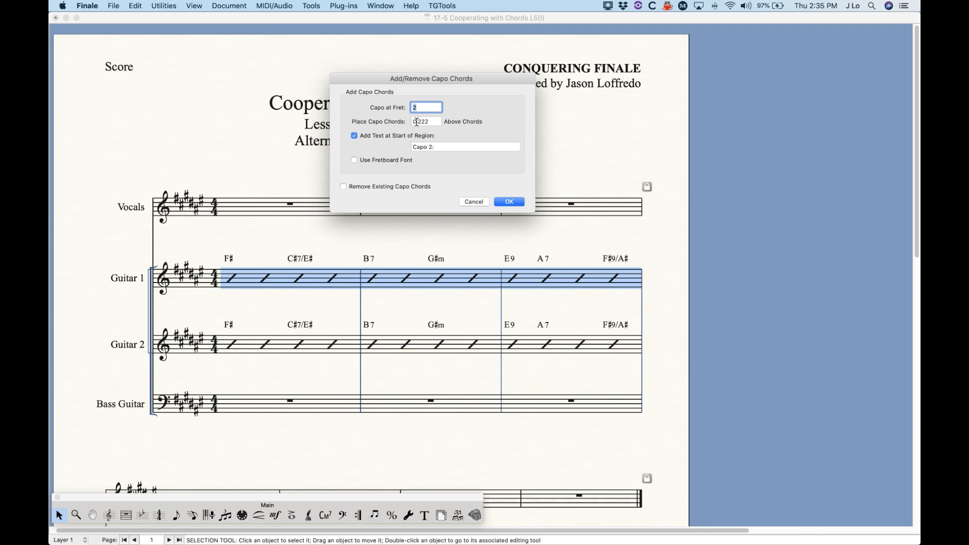
double_click(419, 122)
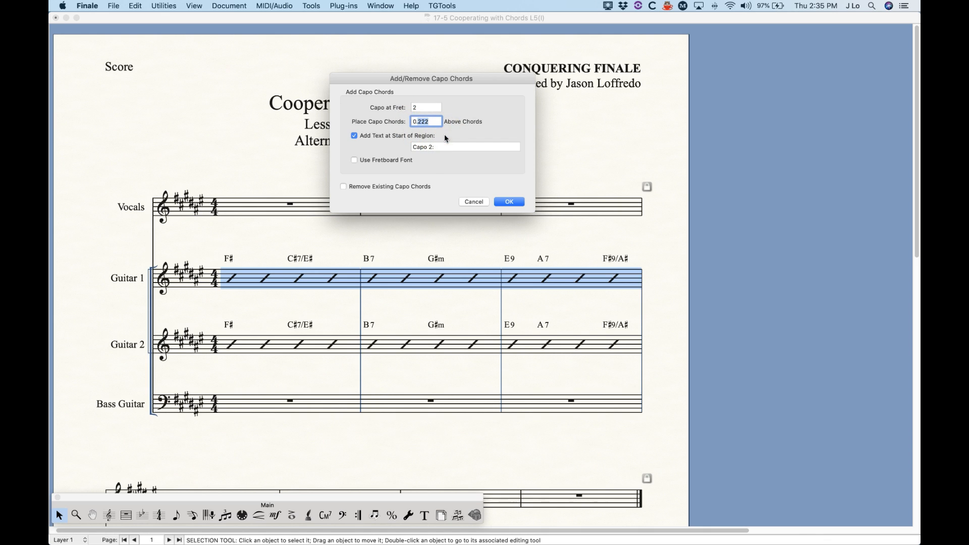
text(35)
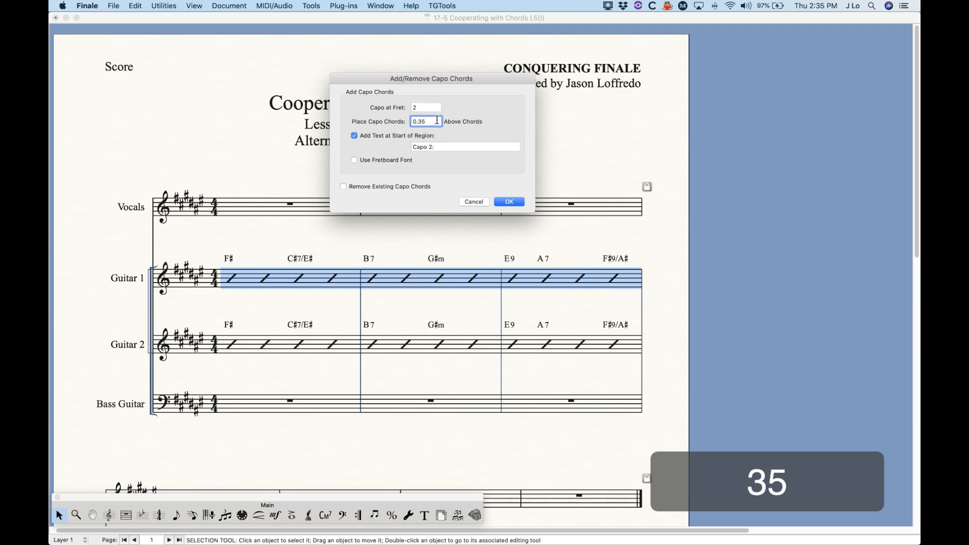
click(388, 112)
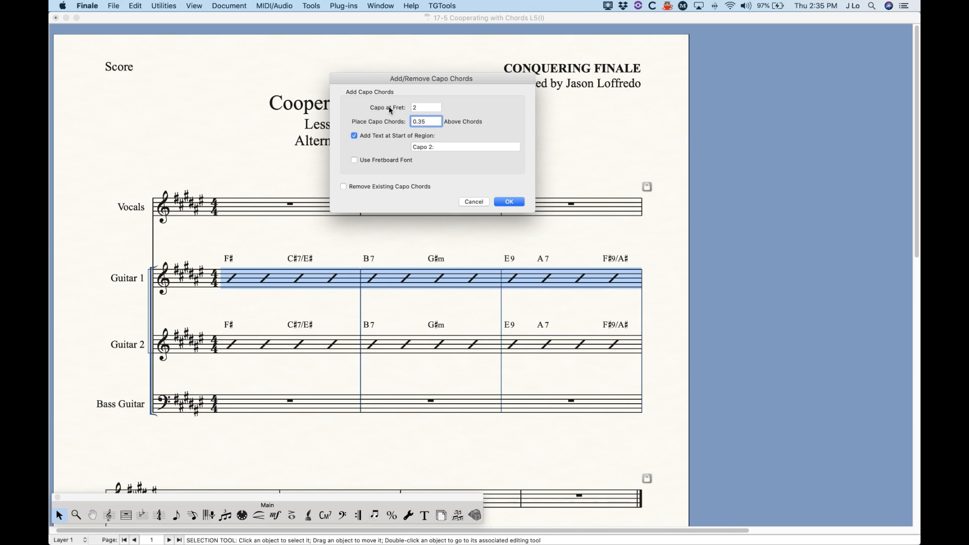
click(382, 134)
click(389, 135)
click(507, 202)
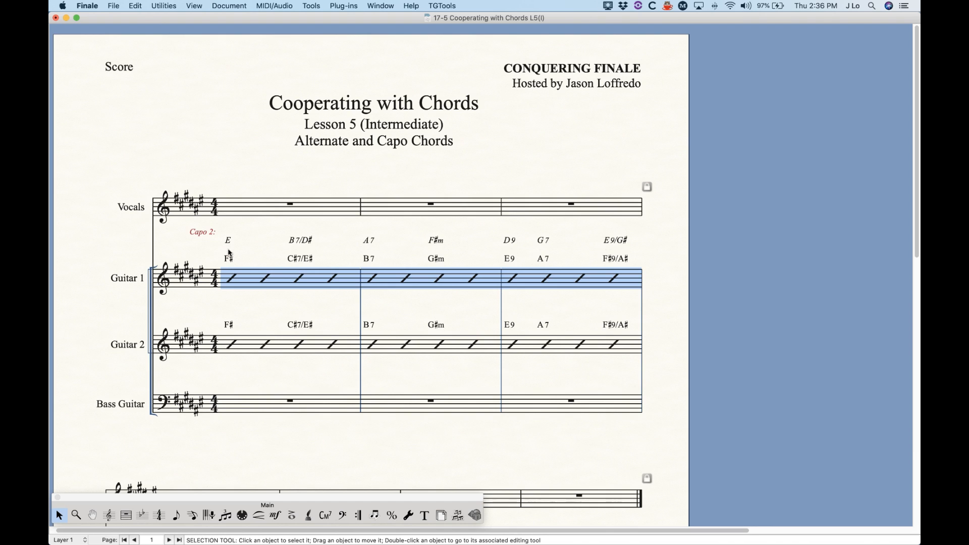
Undo the added capo chords and re-add them to Guitar 1 at fret 2, placed 0.222 above the chords, without start text
key(ctrl+z)
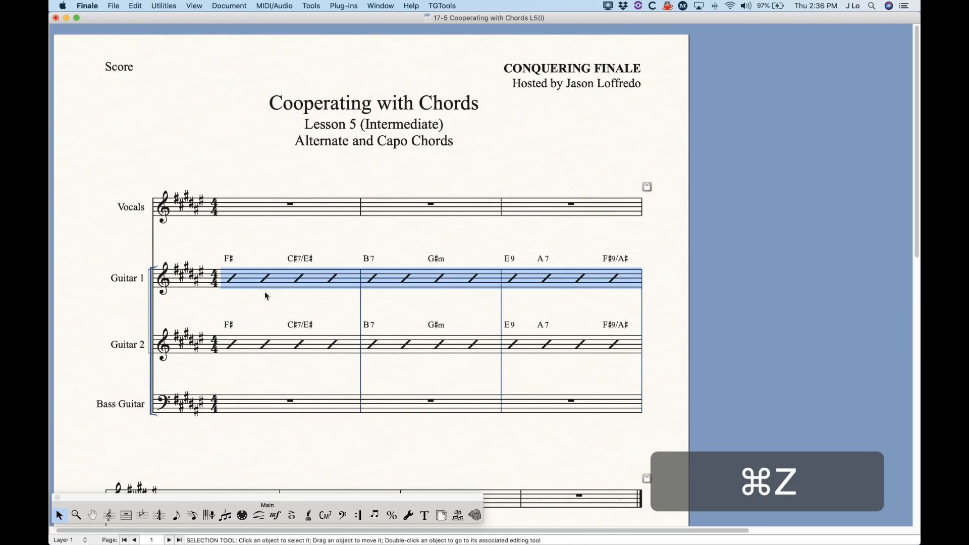
click(168, 6)
click(198, 212)
double_click(470, 160)
text(222)
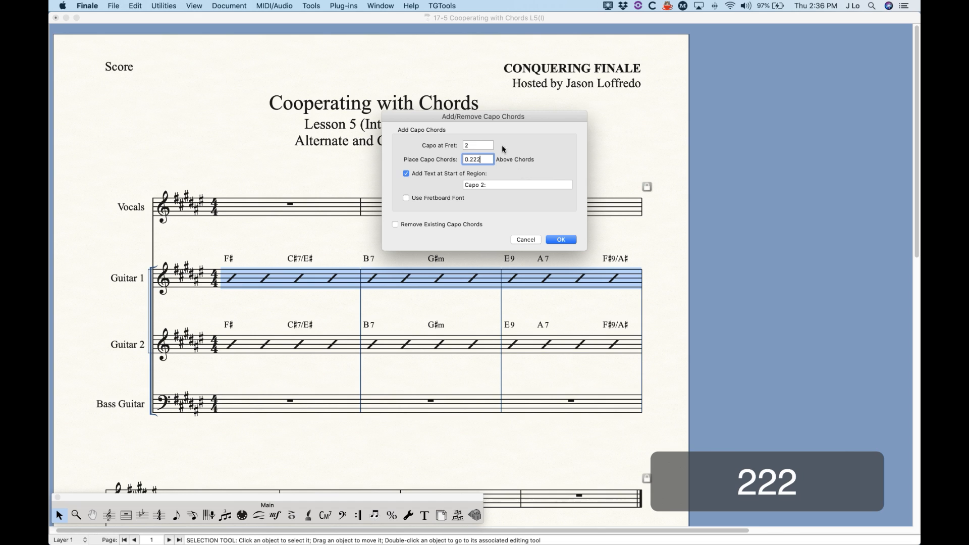
click(437, 175)
click(558, 239)
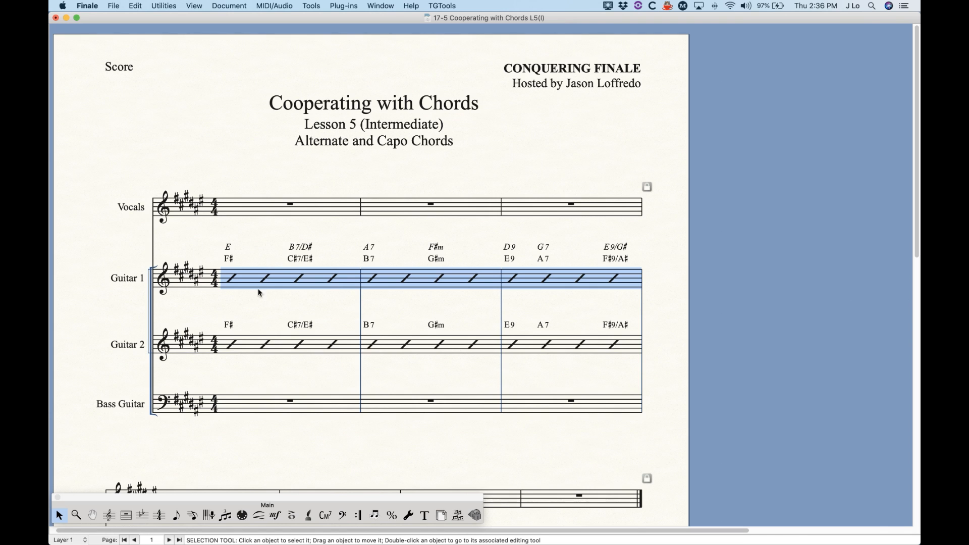
Remove the existing capo chords from the Guitar 1 staff with the Add/Remove Capo Chords utility
key(super)
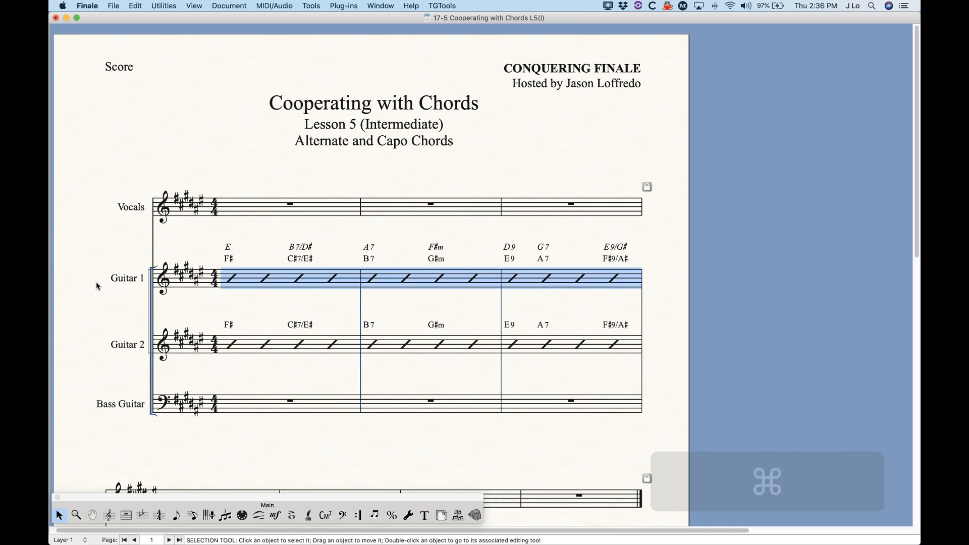
click(171, 5)
click(178, 213)
drag(461, 116, 477, 88)
click(444, 196)
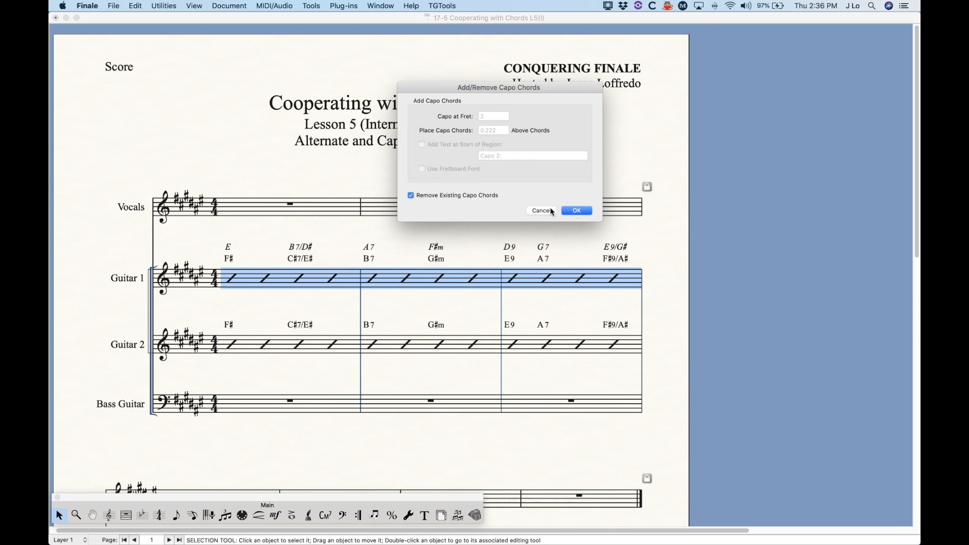
click(577, 211)
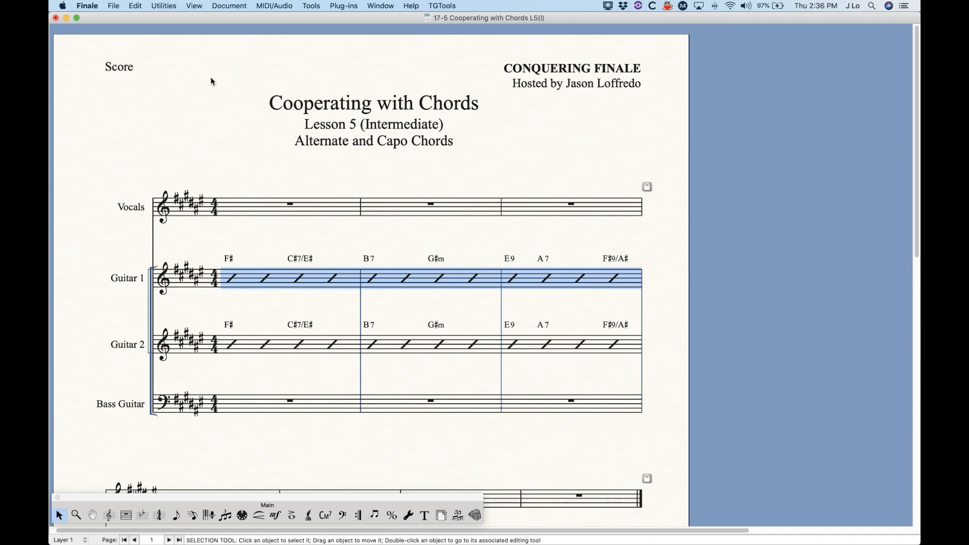
Add capo chords at fret 2 to Guitar 1, 0.222 above the chords, with the text "Capo 2:" at the start of the region
click(172, 5)
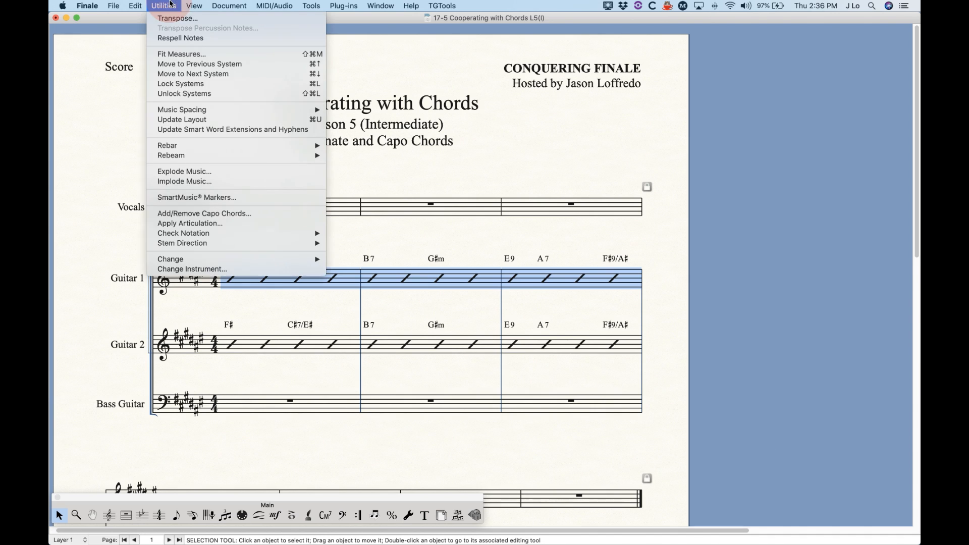
click(191, 213)
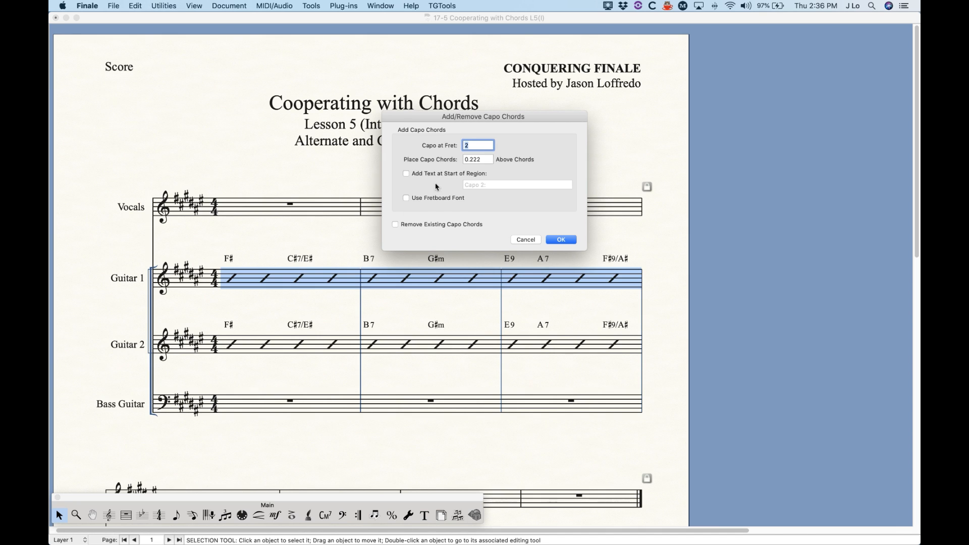
click(422, 174)
click(564, 240)
Change the Guitar 1 capo chords to fret 1 with the start text "Capo 1:"
click(163, 4)
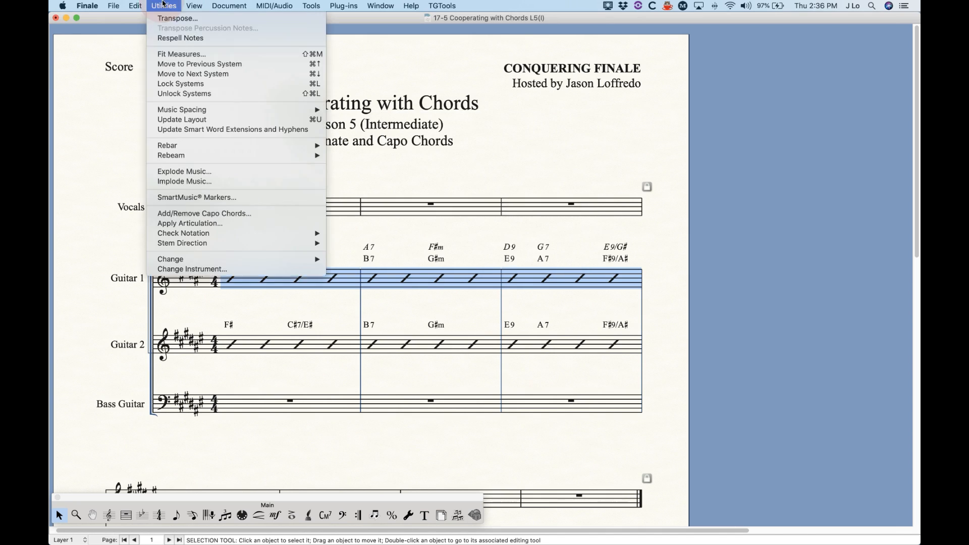
click(193, 214)
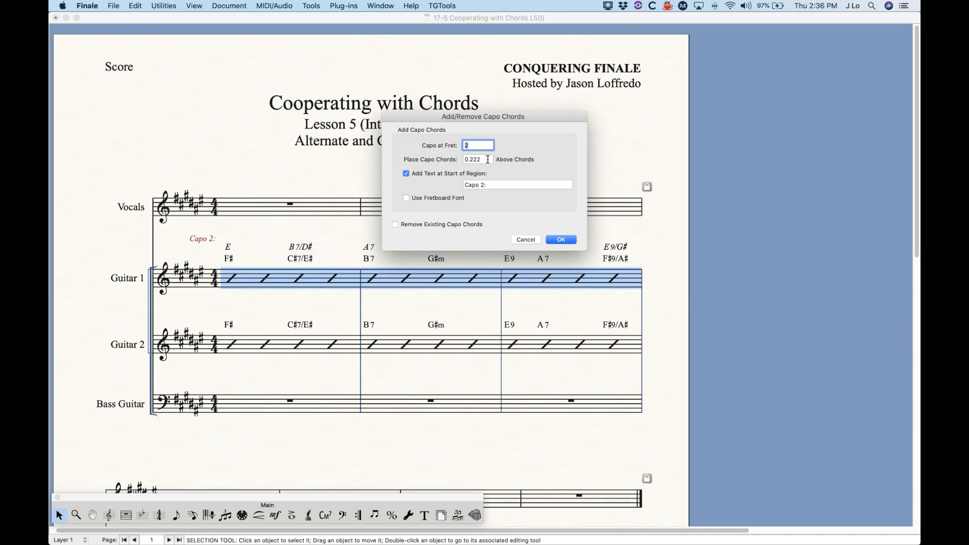
text(1)
click(557, 240)
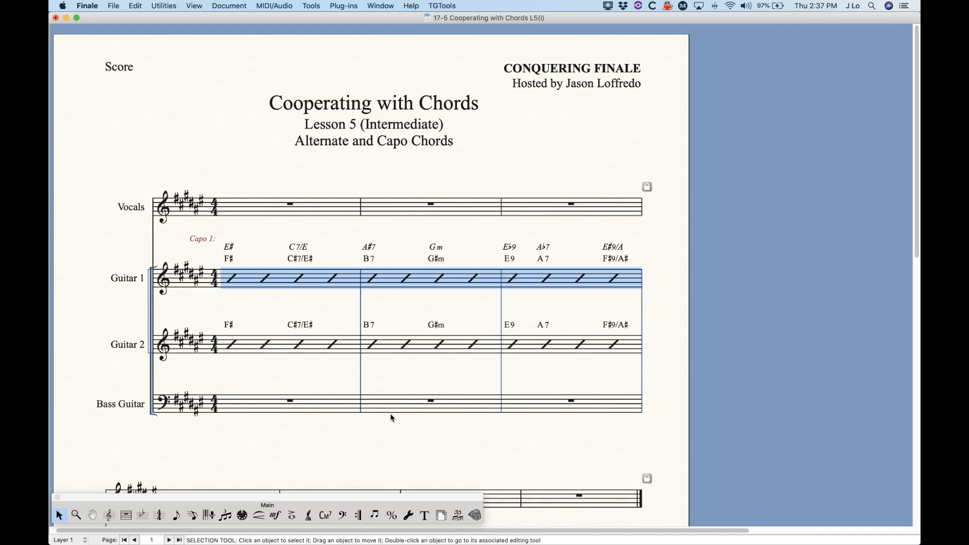
Turn on Simplify Spelling for the chord symbols and return to the Selection tool
click(326, 516)
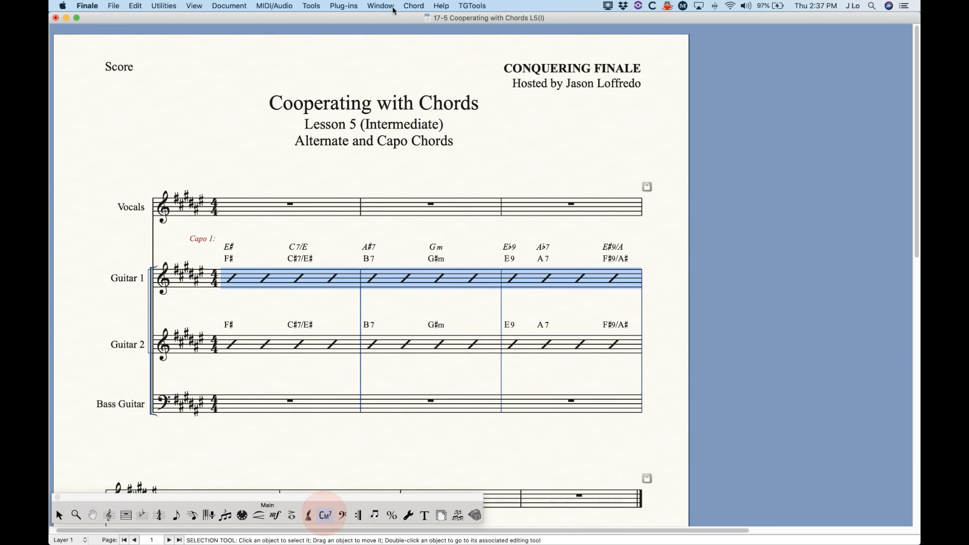
click(418, 5)
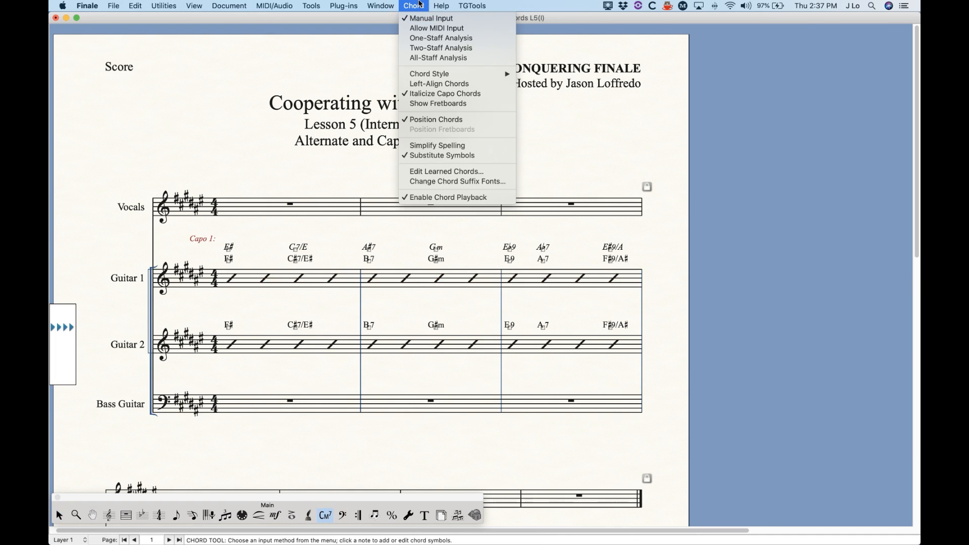
click(437, 146)
click(59, 515)
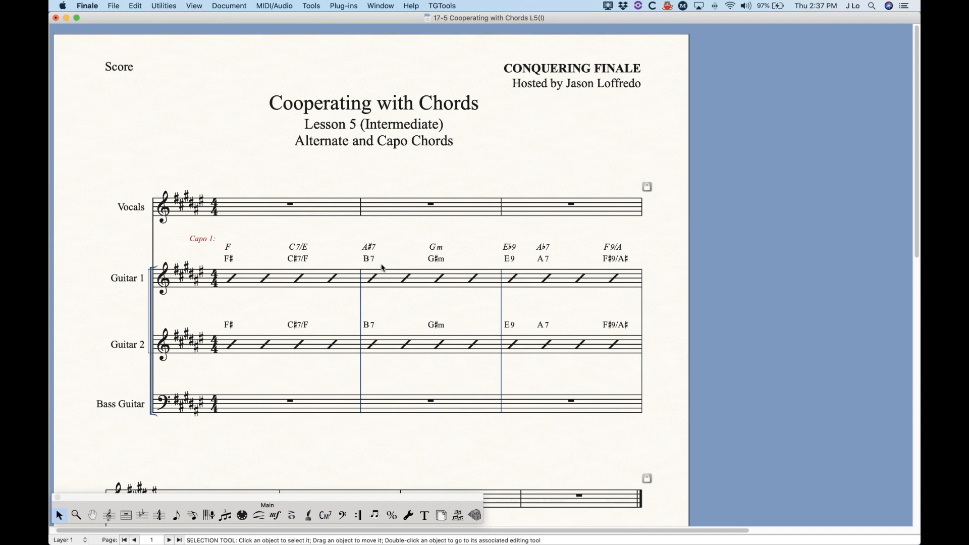
Undo the simplified spelling and both capo chord additions on Guitar 1
key(super+z)
key(super+z)
key(super+z)
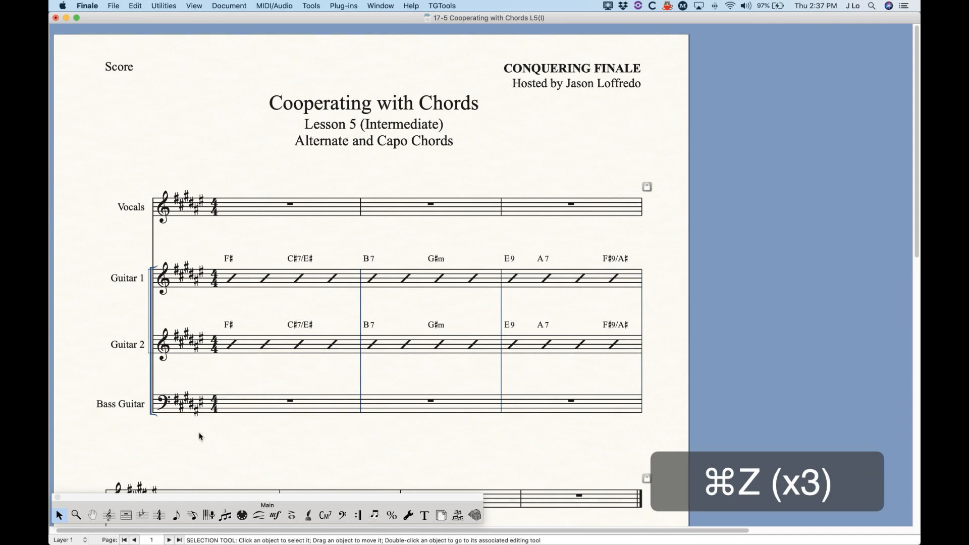
Change the key signature to F Major from measure 1 through the end of the piece, transposing the notes up
click(143, 515)
click(251, 206)
double_click(251, 207)
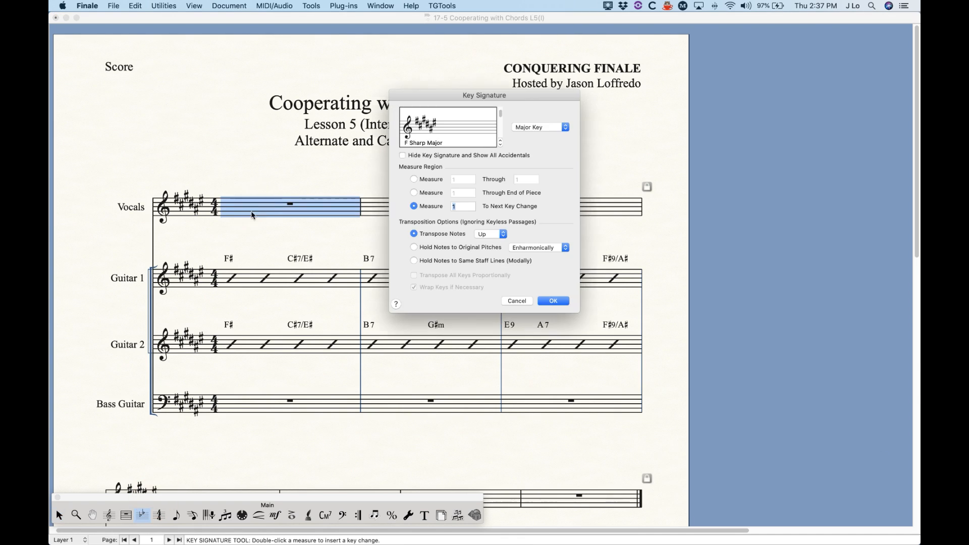
click(500, 146)
click(501, 146)
click(501, 146)
click(500, 146)
click(500, 146)
click(436, 193)
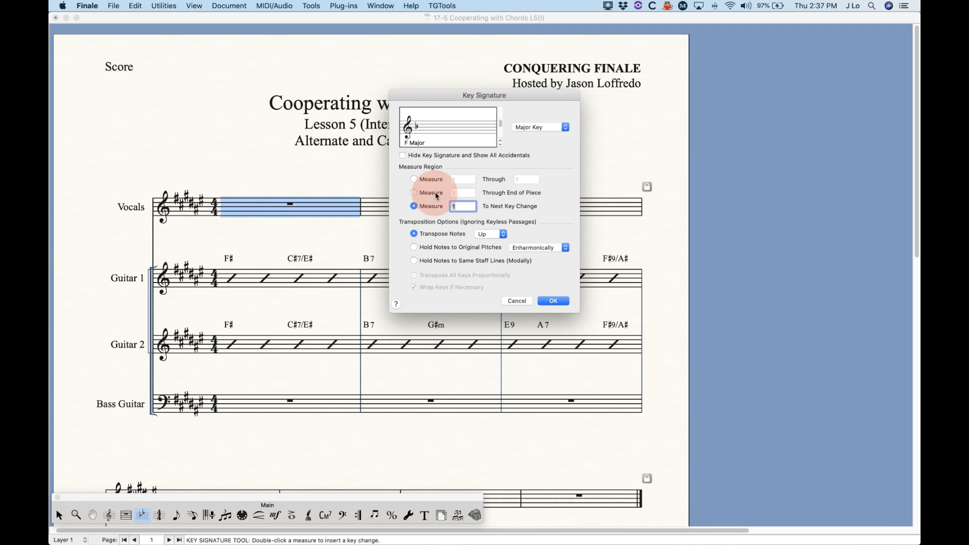
click(550, 301)
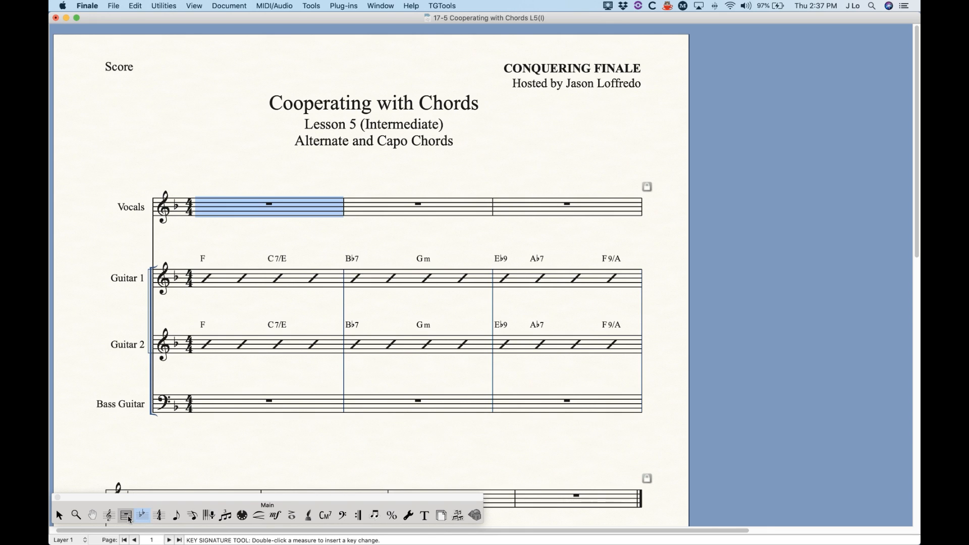
Add capo chords at fret 1 across the Guitar 1 staff, 0.222 above the chords, with the start text "Capo 1:"
click(59, 515)
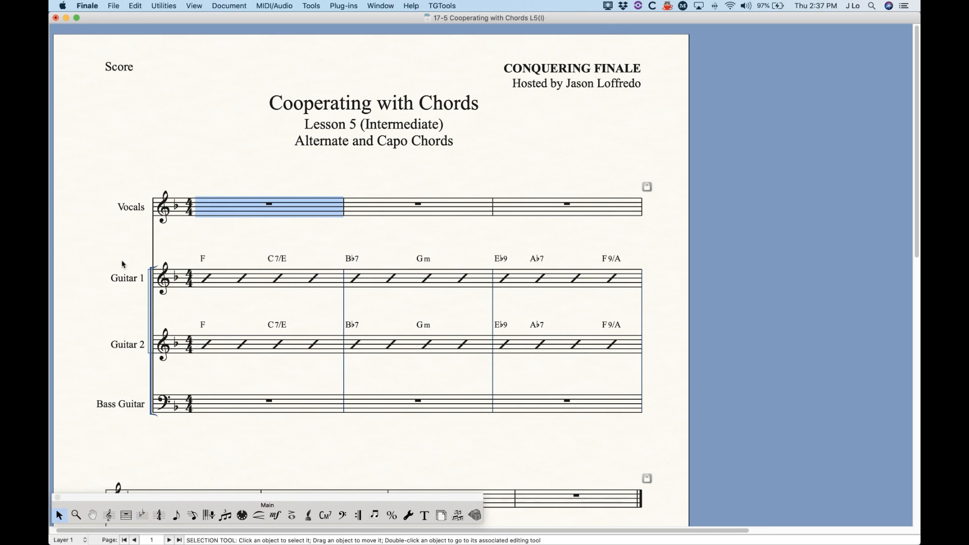
click(101, 283)
click(175, 4)
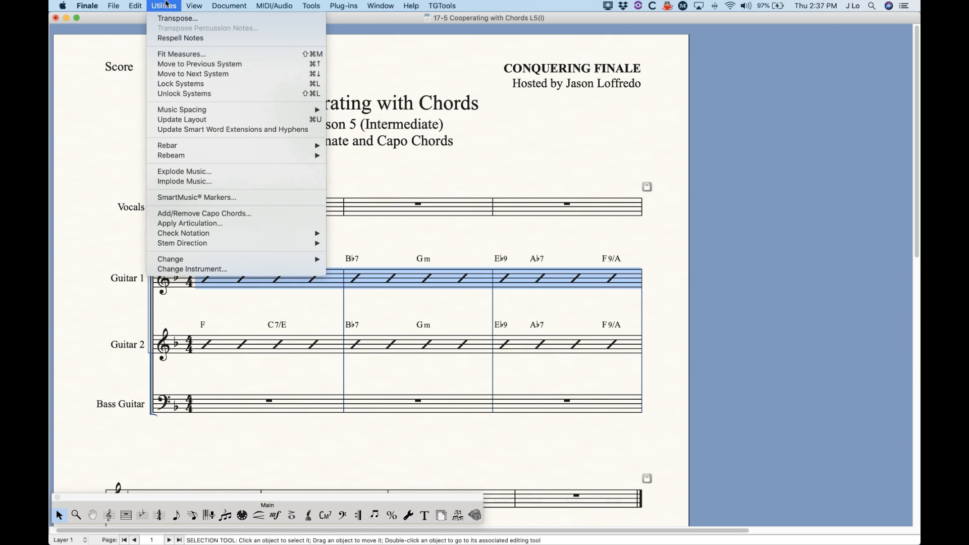
click(185, 216)
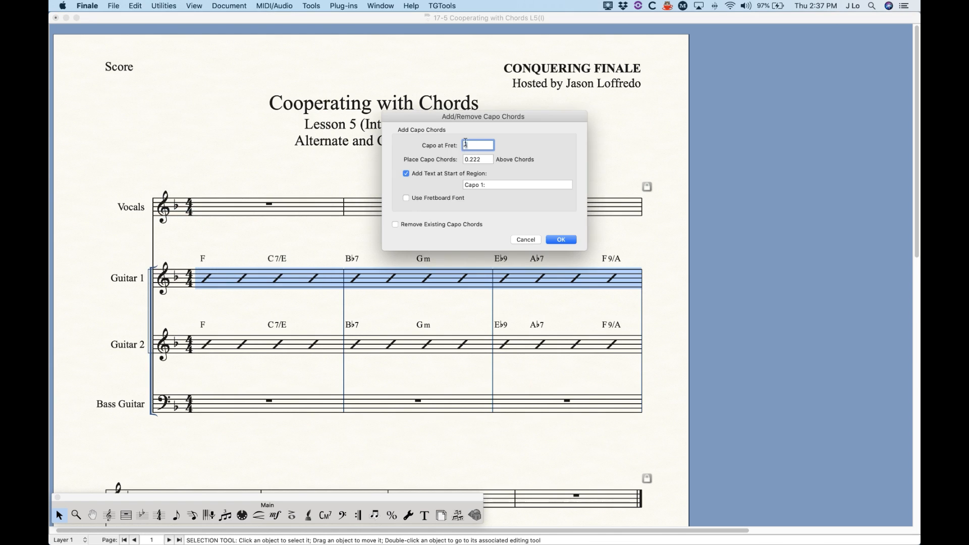
click(557, 241)
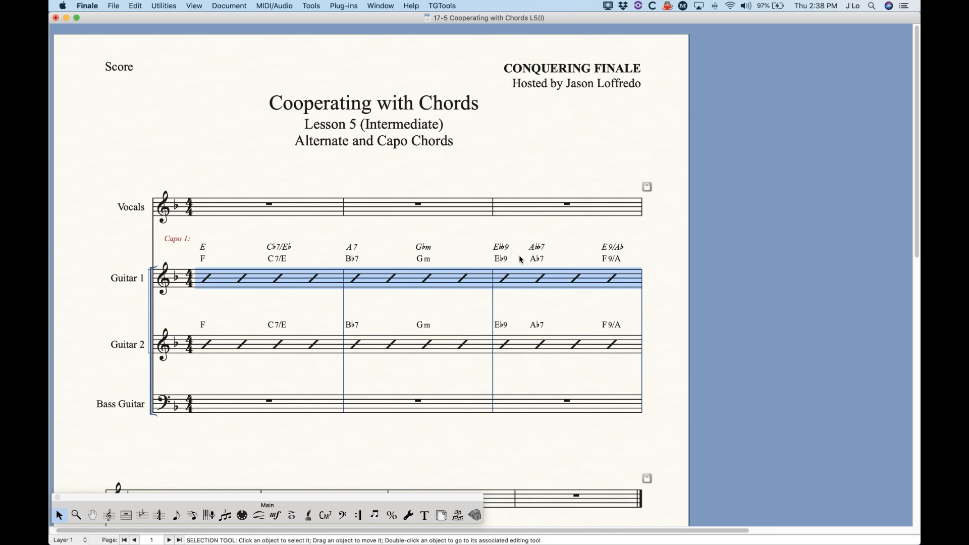
scroll(506, 340, down, 1)
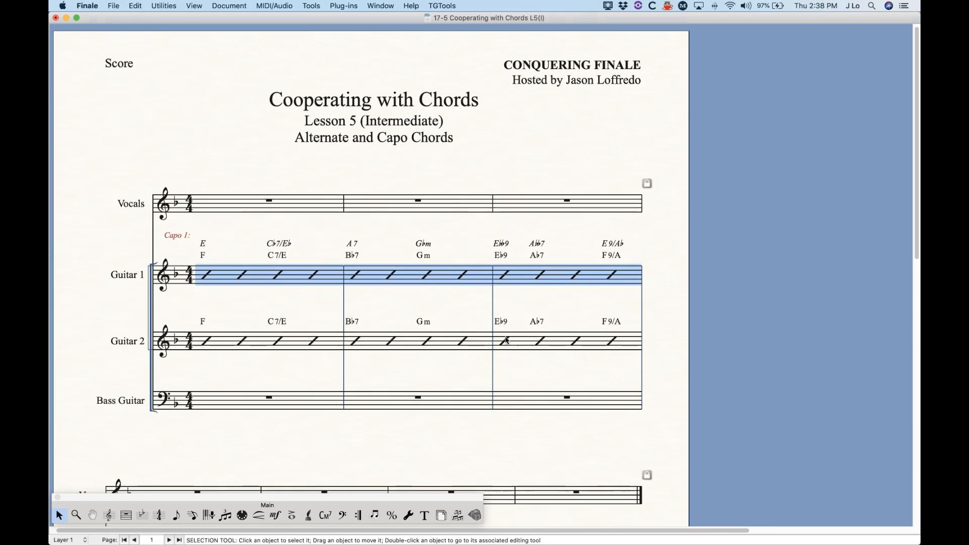
Redefine the Guitar 1 capo chord above C7/E in measure 1 with the chord symbol C#7/E#
scroll(507, 340, down, 5)
scroll(501, 345, up, 5)
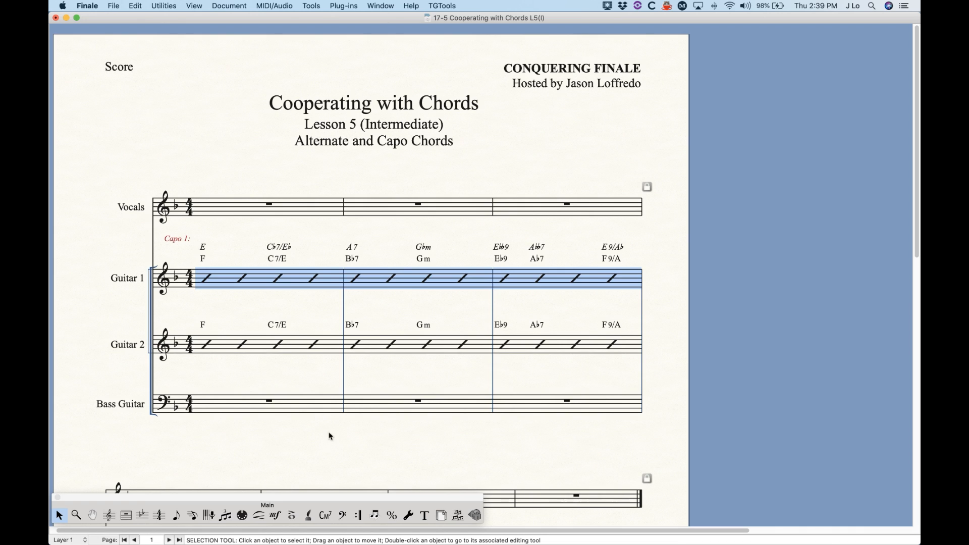
click(325, 515)
click(290, 254)
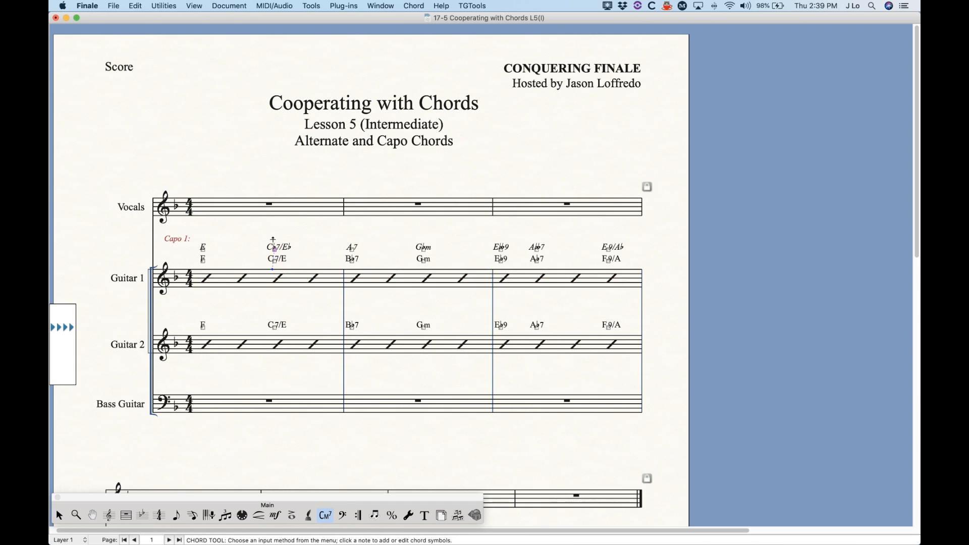
key(Return)
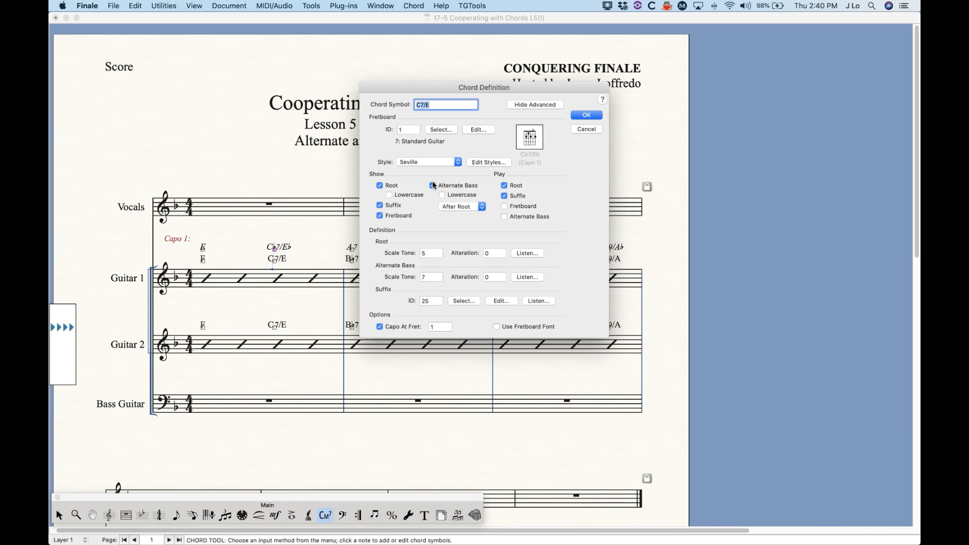
click(418, 104)
key(shift)
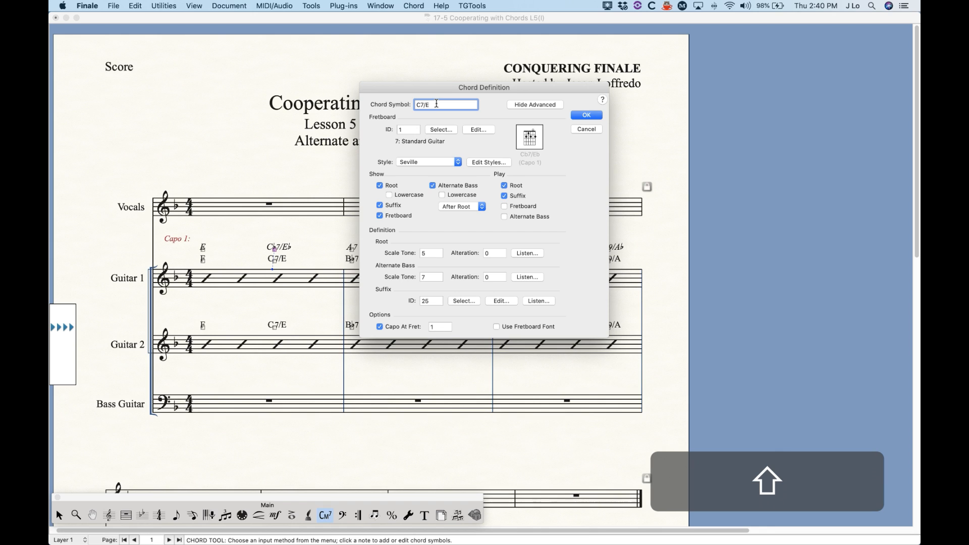
text(#)
key(Right)
key(Right)
key(Right)
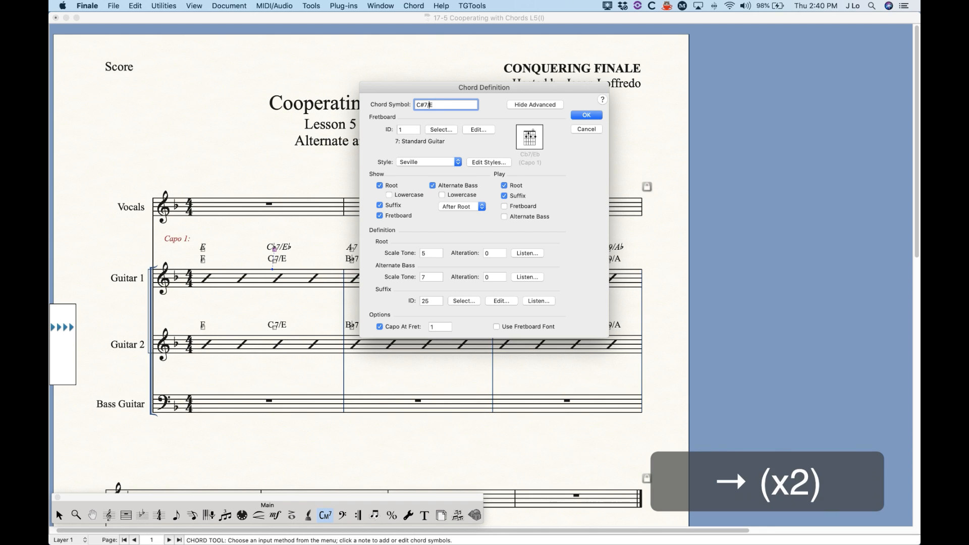
key(shift)
text(#)
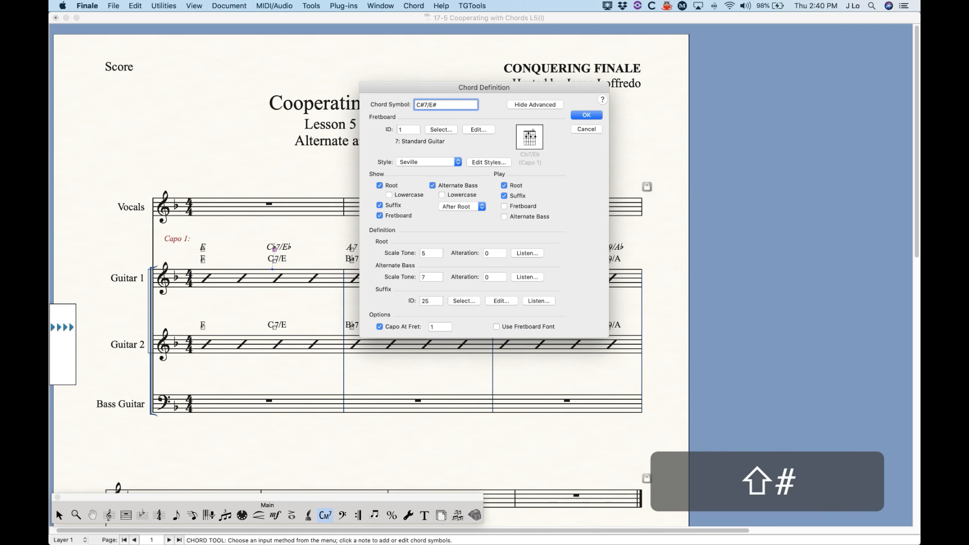
Set the C#7/E# capo chord to capo at fret 2, apply the definition and return to the Selection tool
click(422, 327)
text(2)
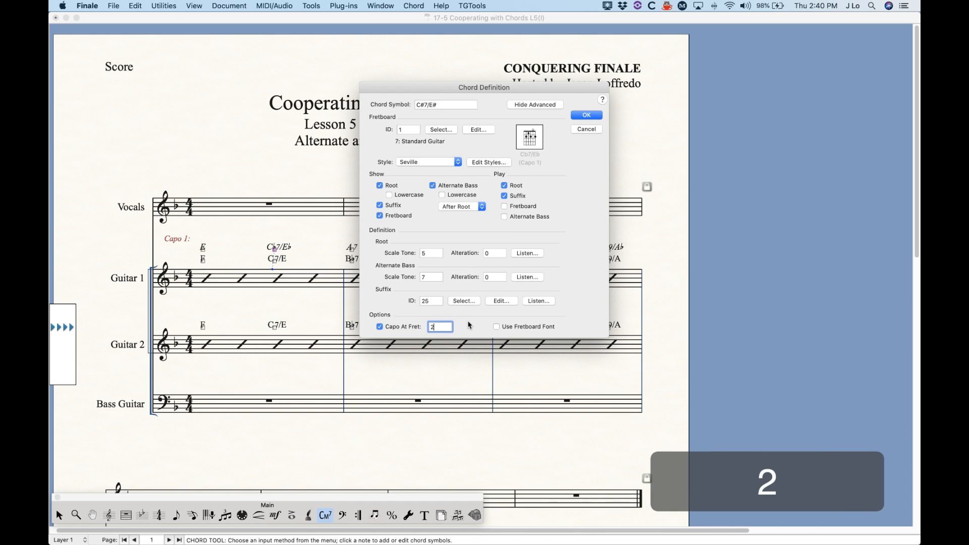
click(587, 115)
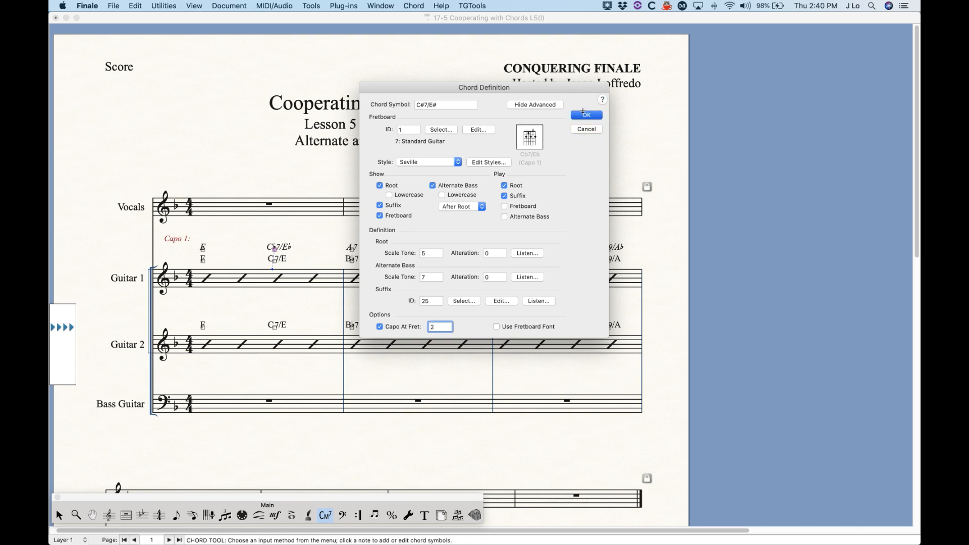
click(59, 515)
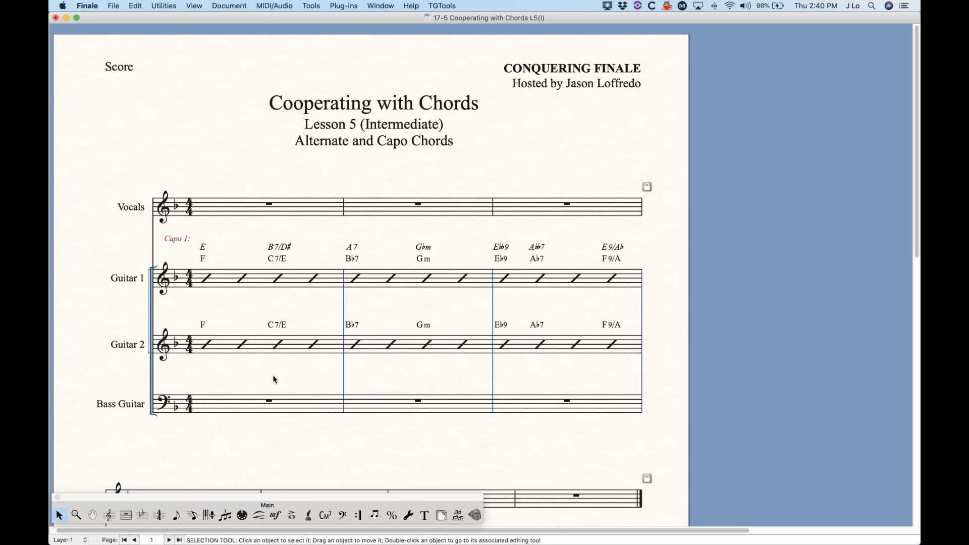
Redefine the Guitar 1 capo chord above Gm in measure 2 as G#m with the capo at fret 2
click(325, 515)
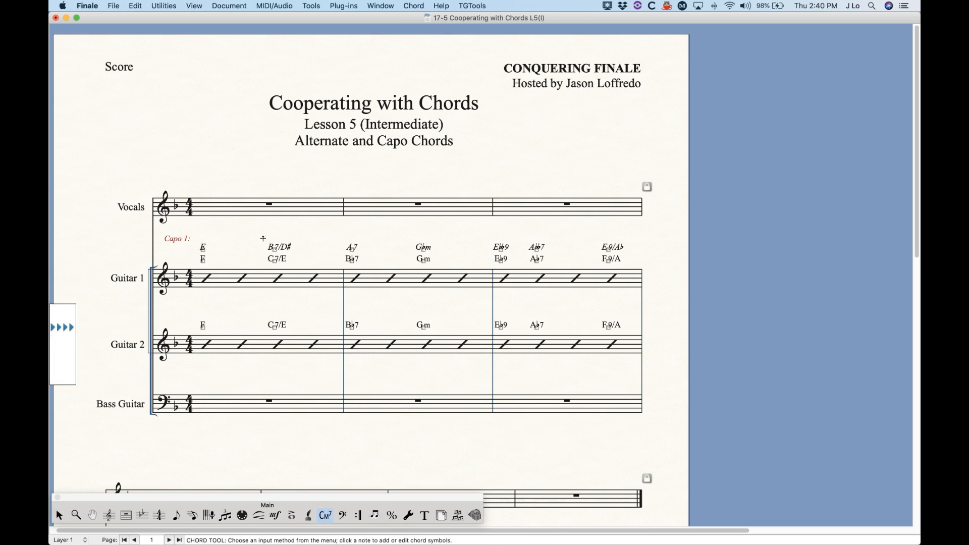
click(274, 249)
click(425, 249)
key(Return)
click(419, 105)
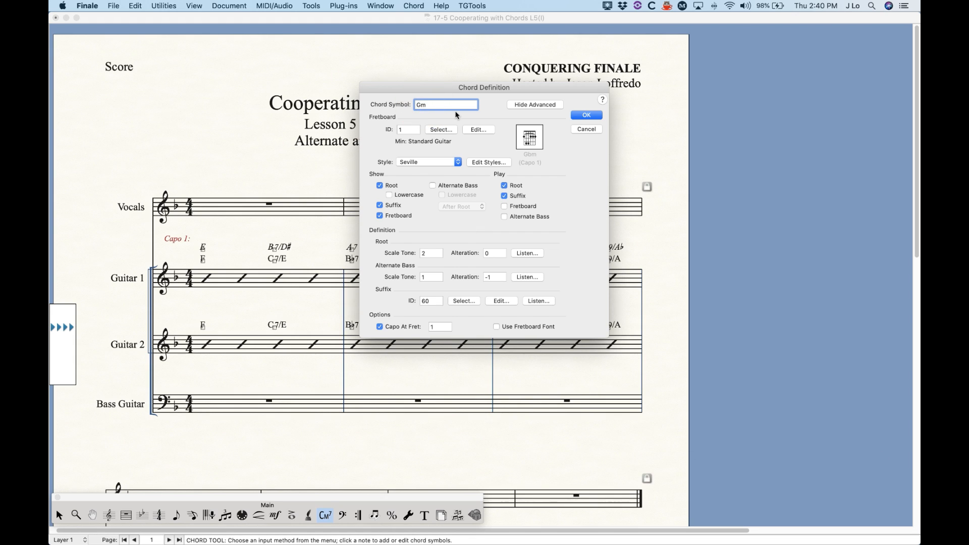
text(#)
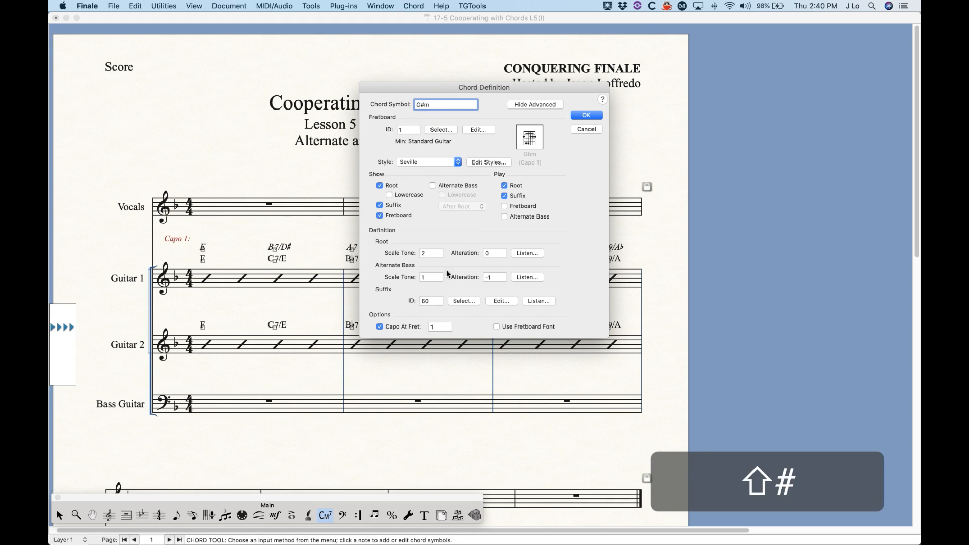
double_click(437, 327)
text(2)
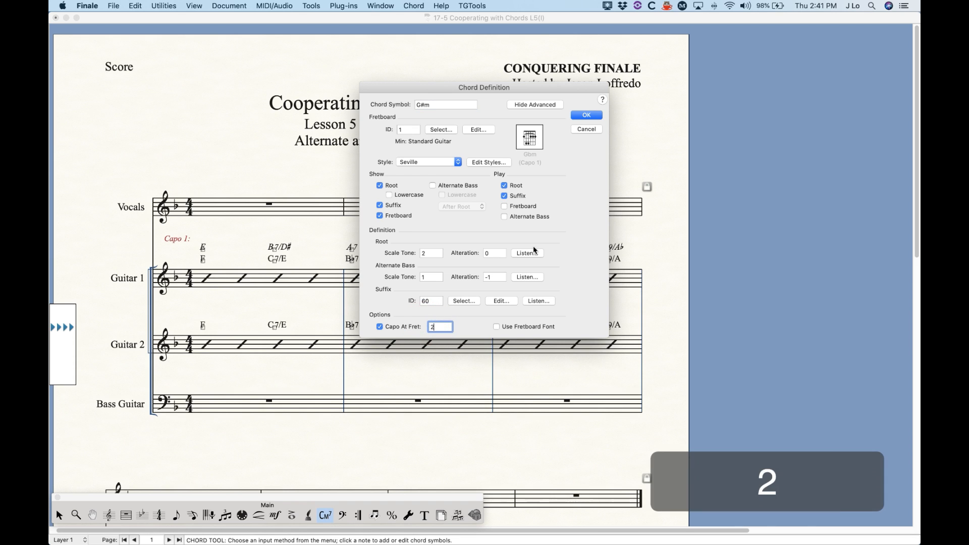
click(585, 115)
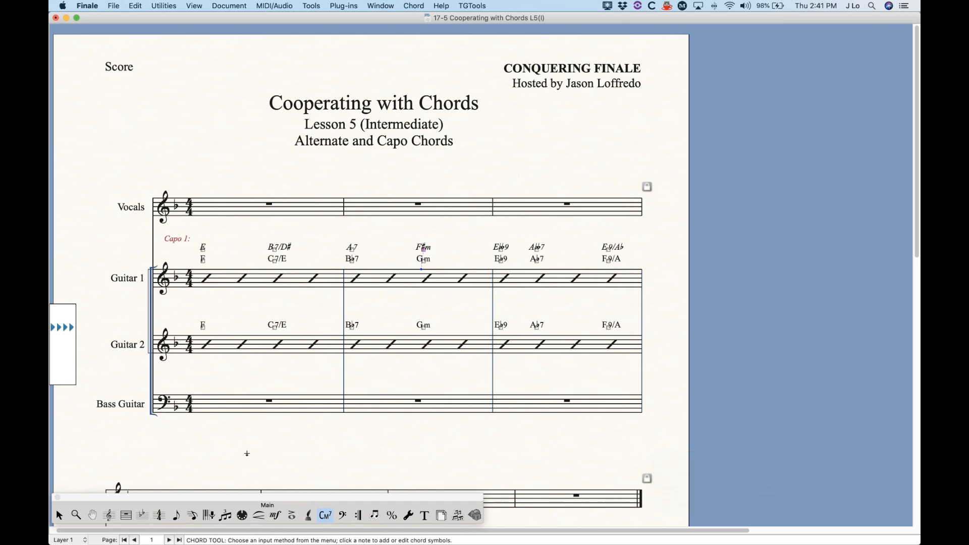
click(59, 515)
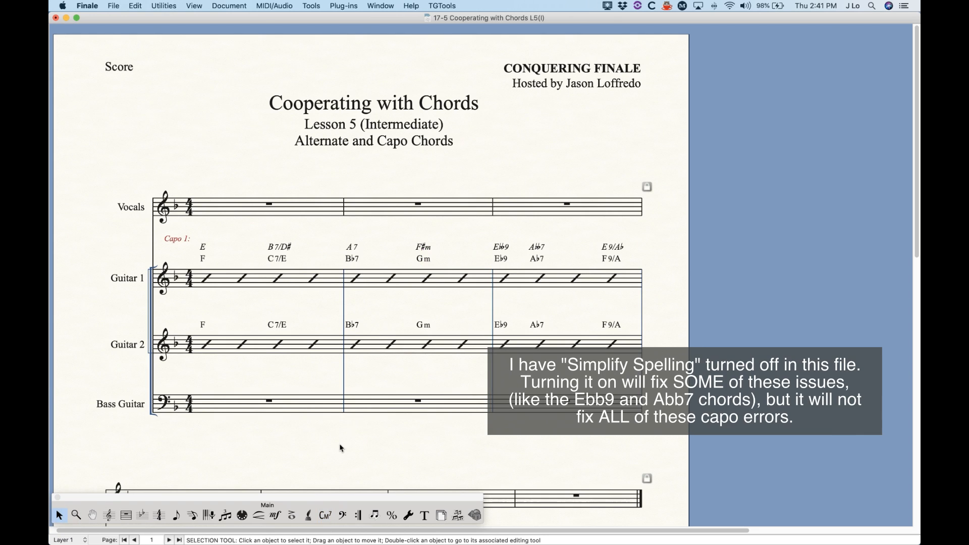
Check the chord definitions and capo fret settings of the first two capo chords in Guitar 1's opening measure
click(327, 516)
click(202, 248)
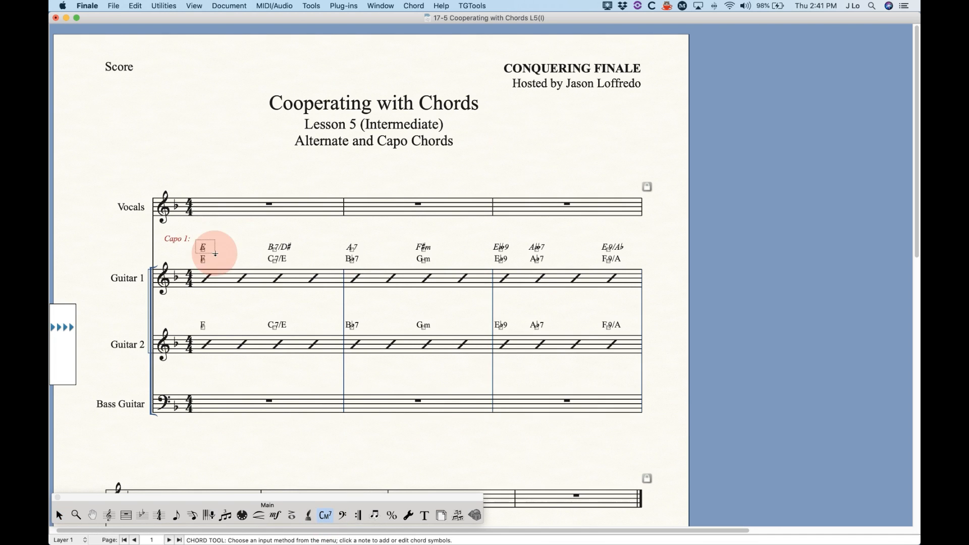
key(Return)
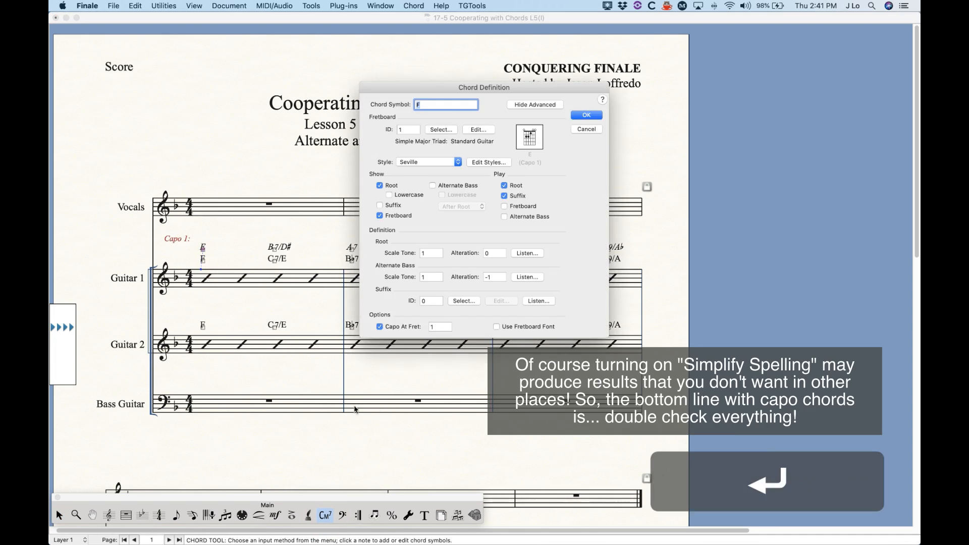
key(Return)
click(284, 250)
key(Return)
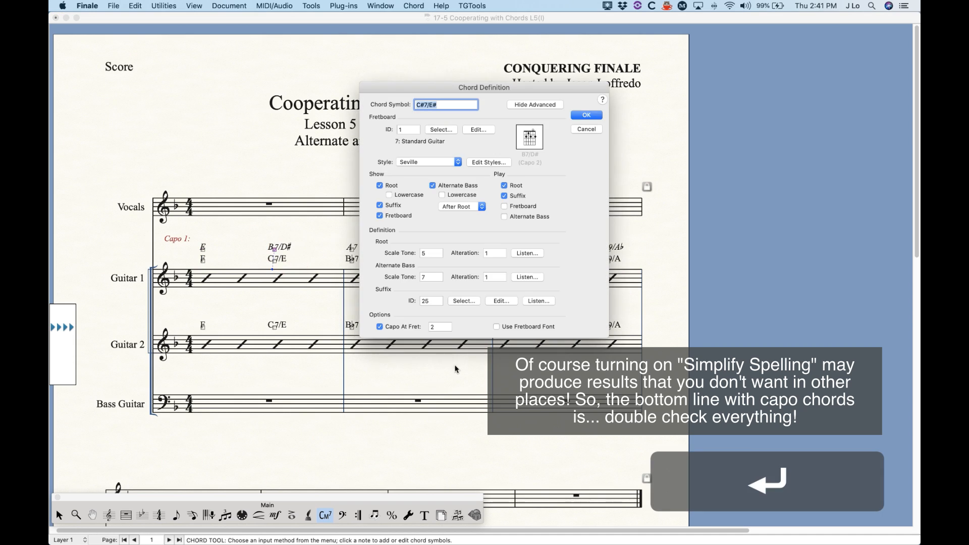
click(584, 116)
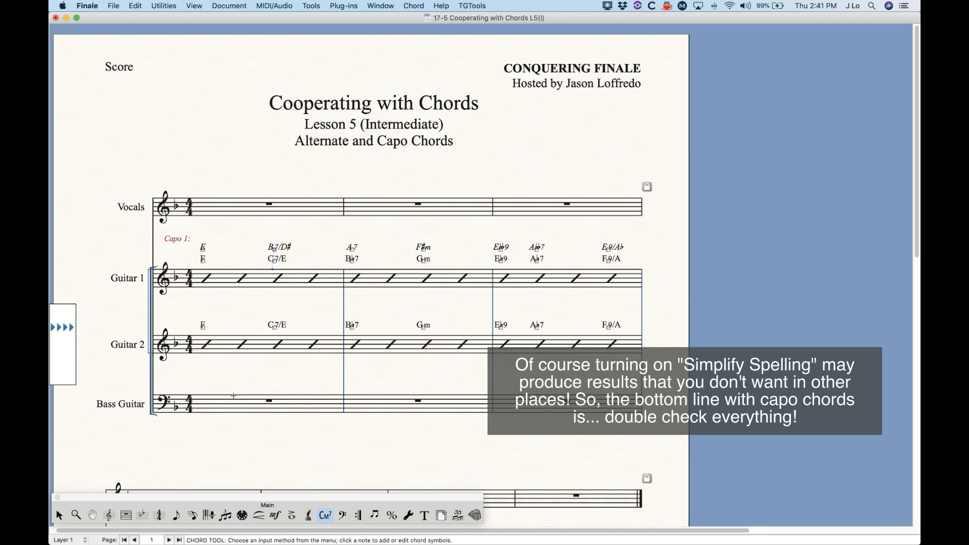
click(59, 515)
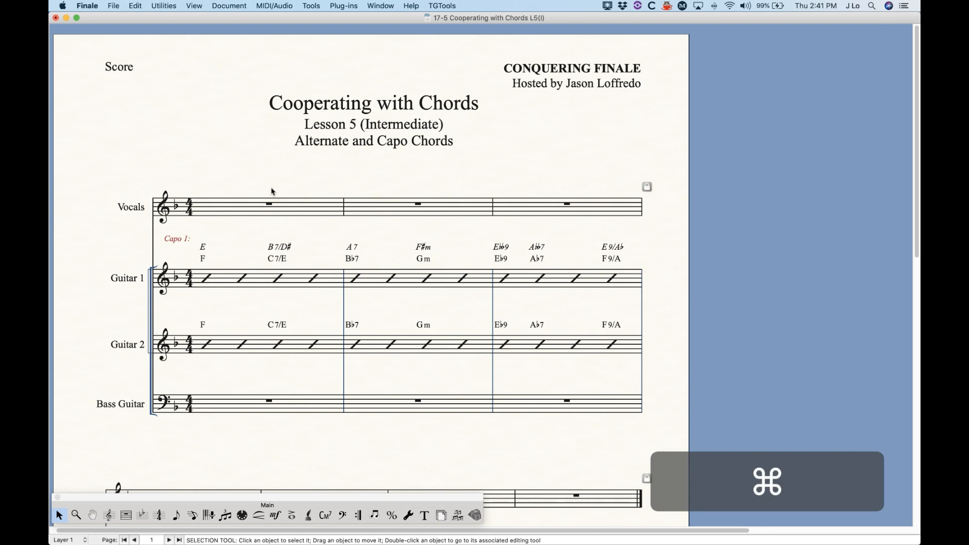
Zoom out to show both systems of the score page
key(super+minus)
key(super+minus)
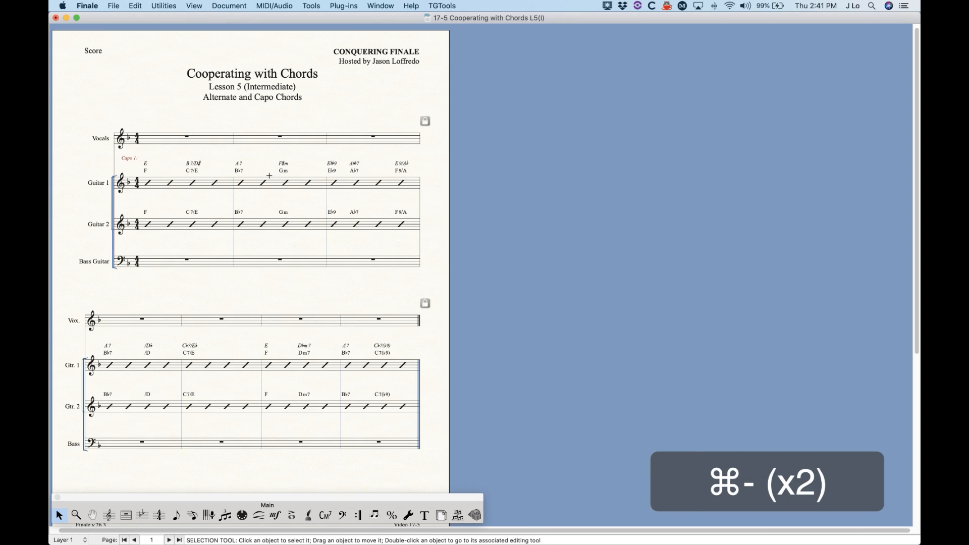
key(super+minus)
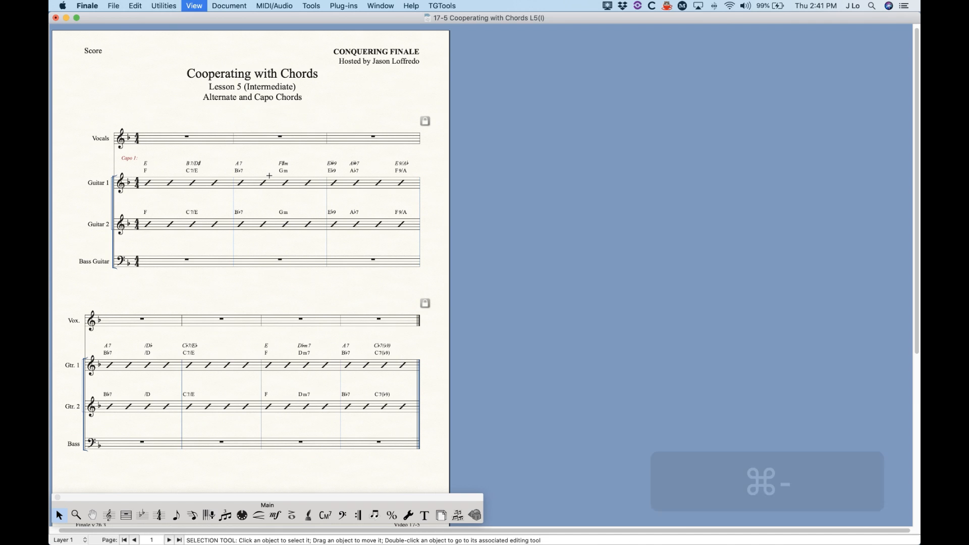